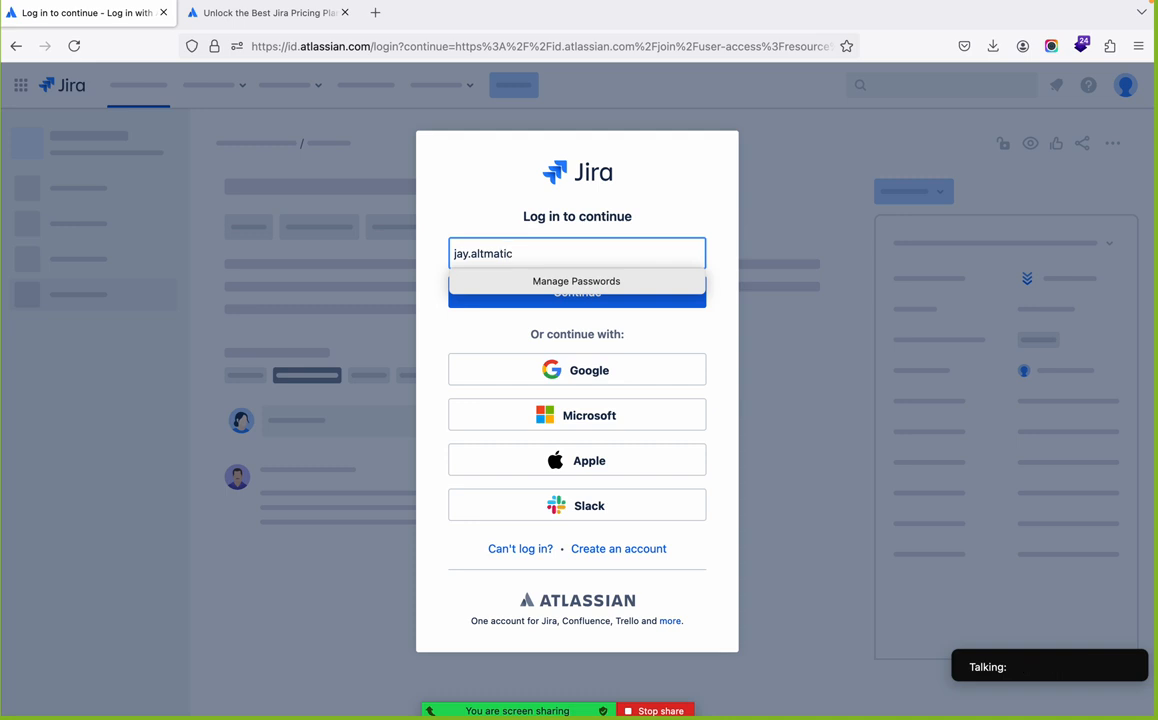
Step: Log in to Jira with the account e-mail and password, and decline updating the saved password
{"action": "type", "text": ".com"}
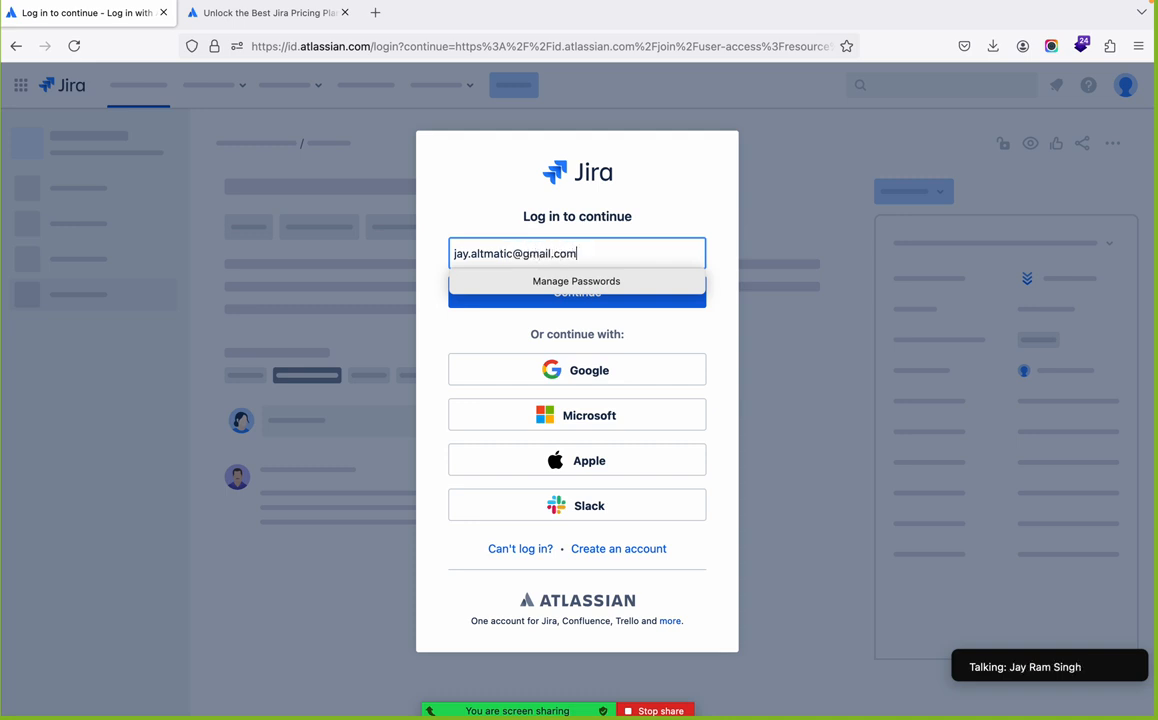
{"action": "left_click", "coordinate": [481, 304]}
{"action": "type", "text": "•••"}
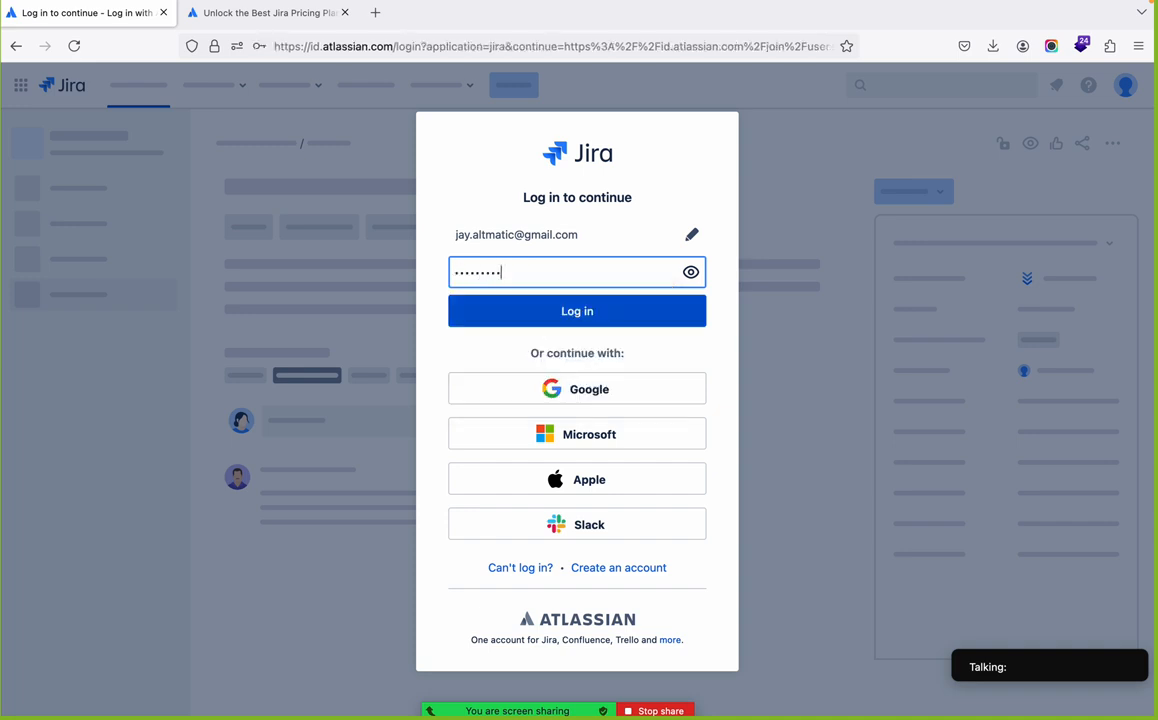
{"action": "type", "text": "••••••"}
{"action": "left_click", "coordinate": [520, 322]}
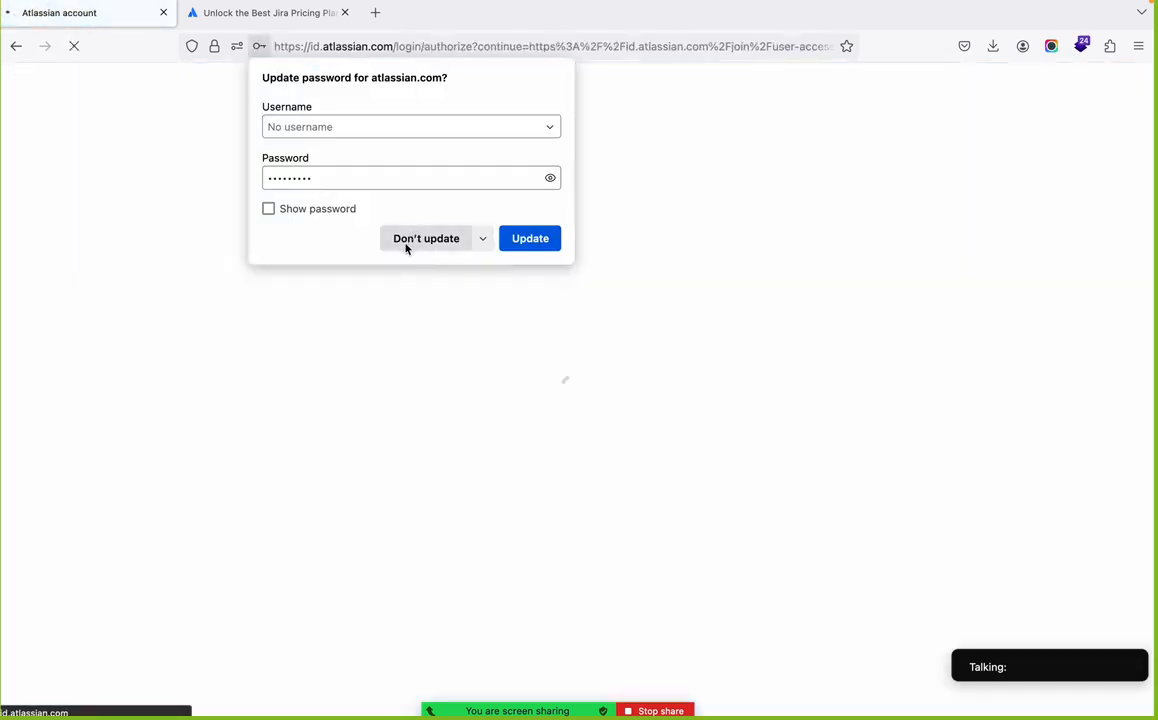
{"action": "left_click", "coordinate": [406, 247]}
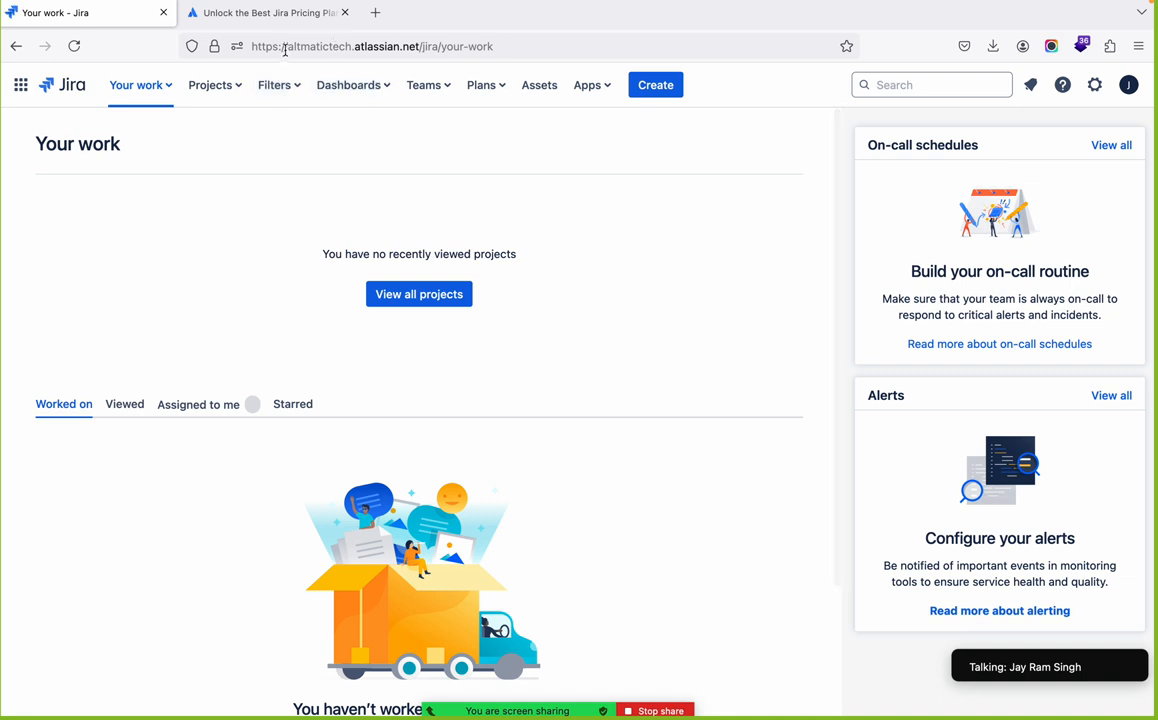
Step: Highlight the site name altmatictech in the web address and dismiss the address suggestions
{"action": "left_click", "coordinate": [334, 46]}
{"action": "double_click", "coordinate": [324, 46]}
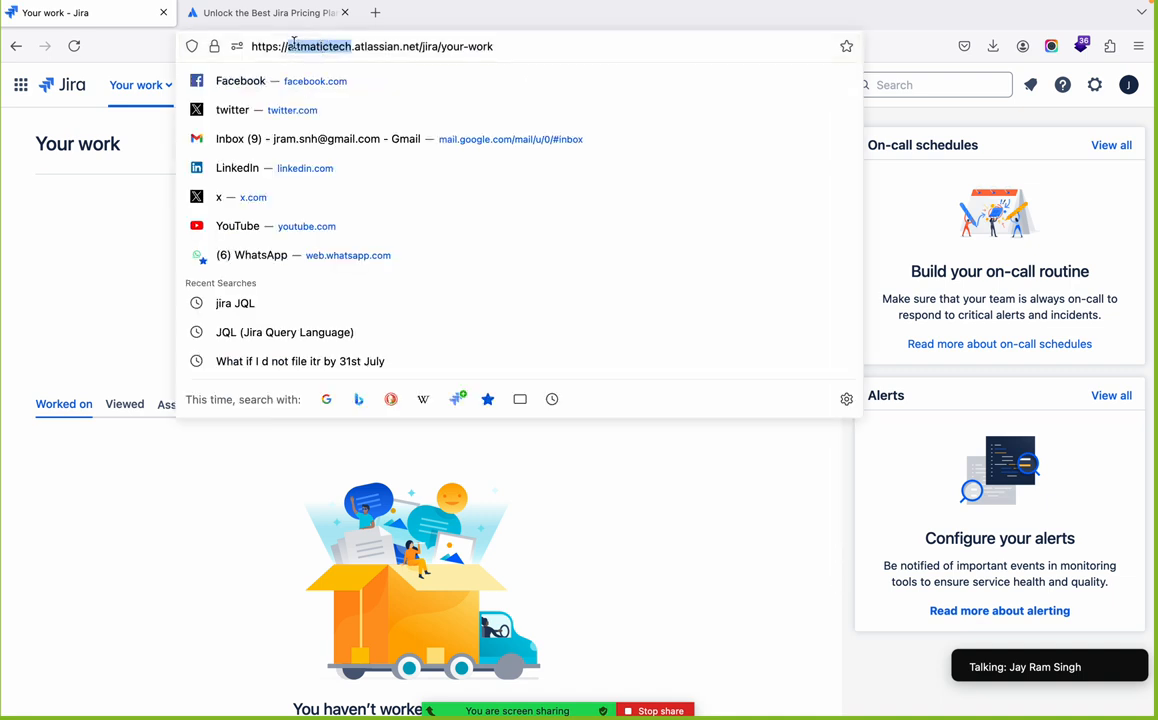
{"action": "triple_click", "coordinate": [315, 45]}
{"action": "double_click", "coordinate": [315, 45]}
{"action": "key", "text": "Escape"}
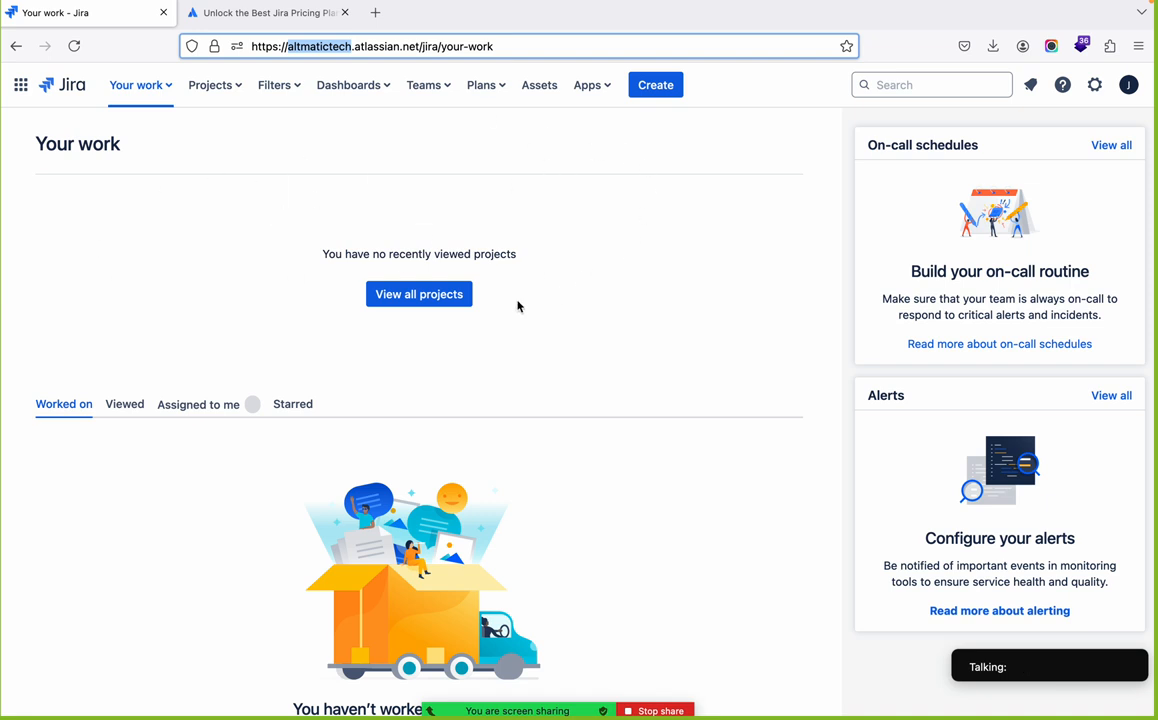
Step: Open the list of all projects and start creating a new project
{"action": "left_click", "coordinate": [388, 298]}
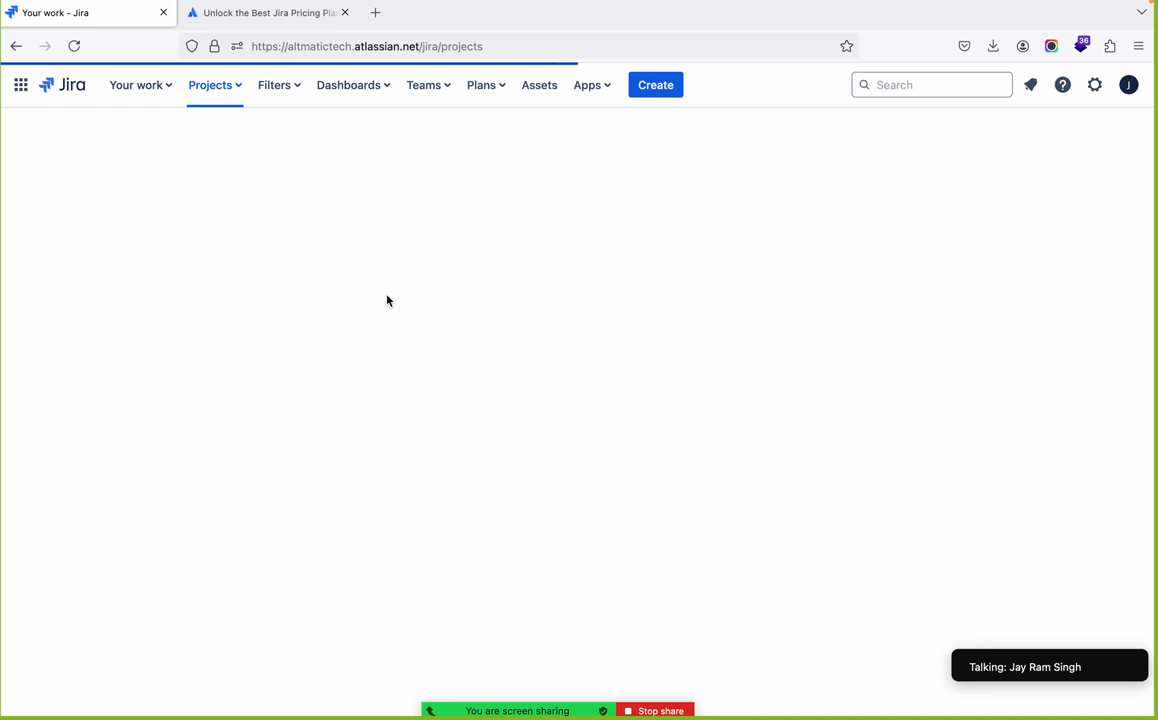
{"action": "left_click", "coordinate": [233, 90]}
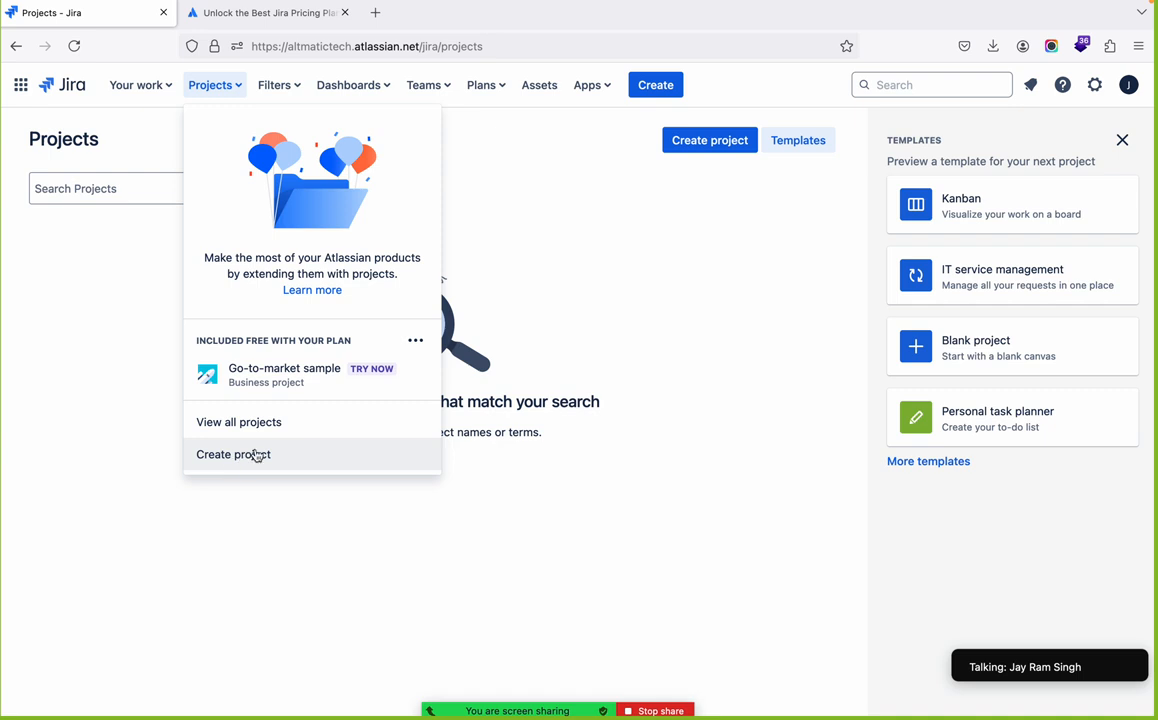
{"action": "left_click", "coordinate": [114, 388]}
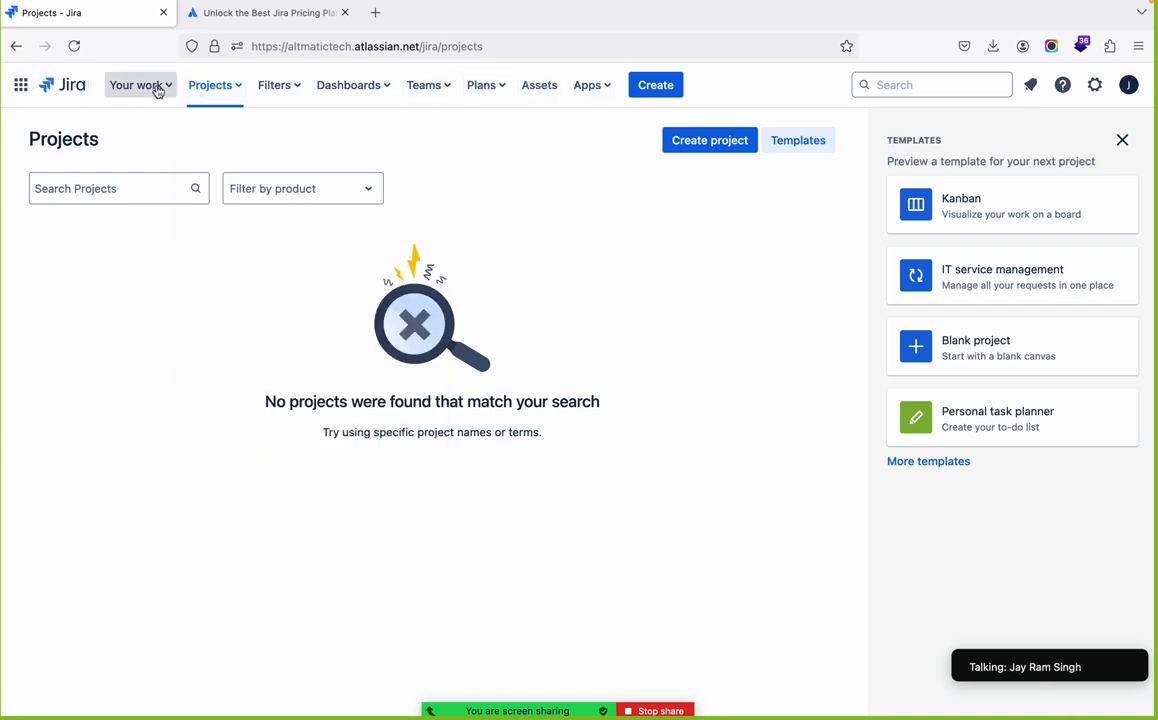
{"action": "left_click", "coordinate": [213, 86]}
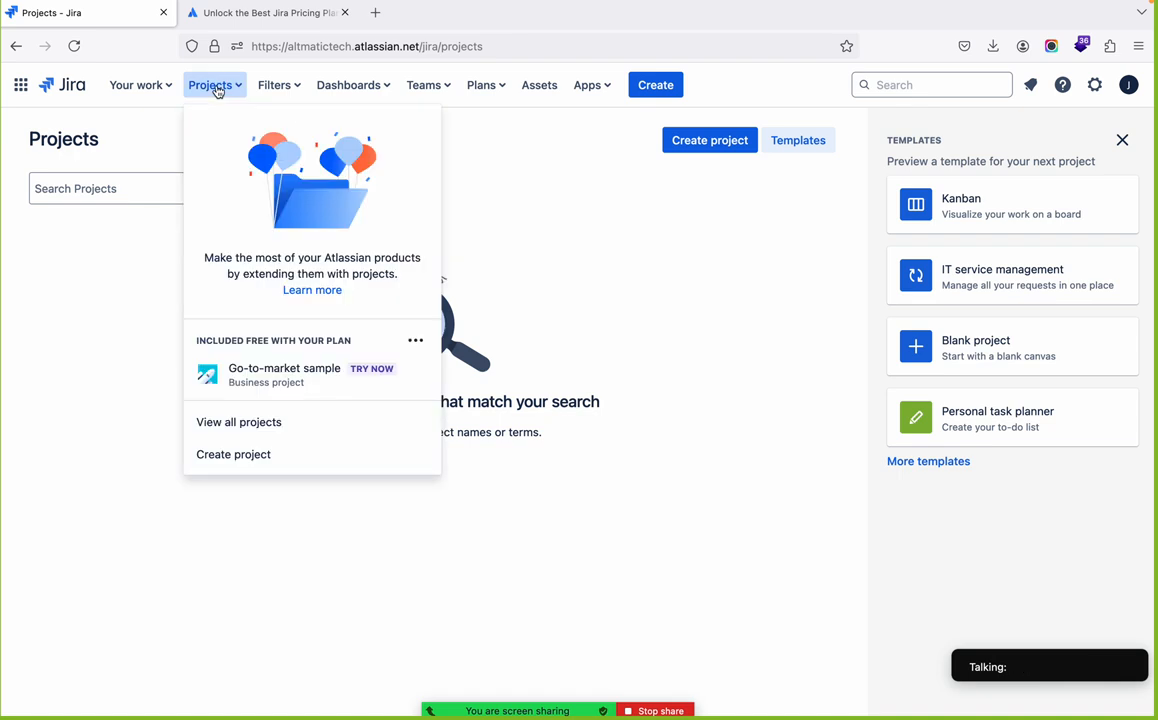
{"action": "left_click", "coordinate": [224, 456]}
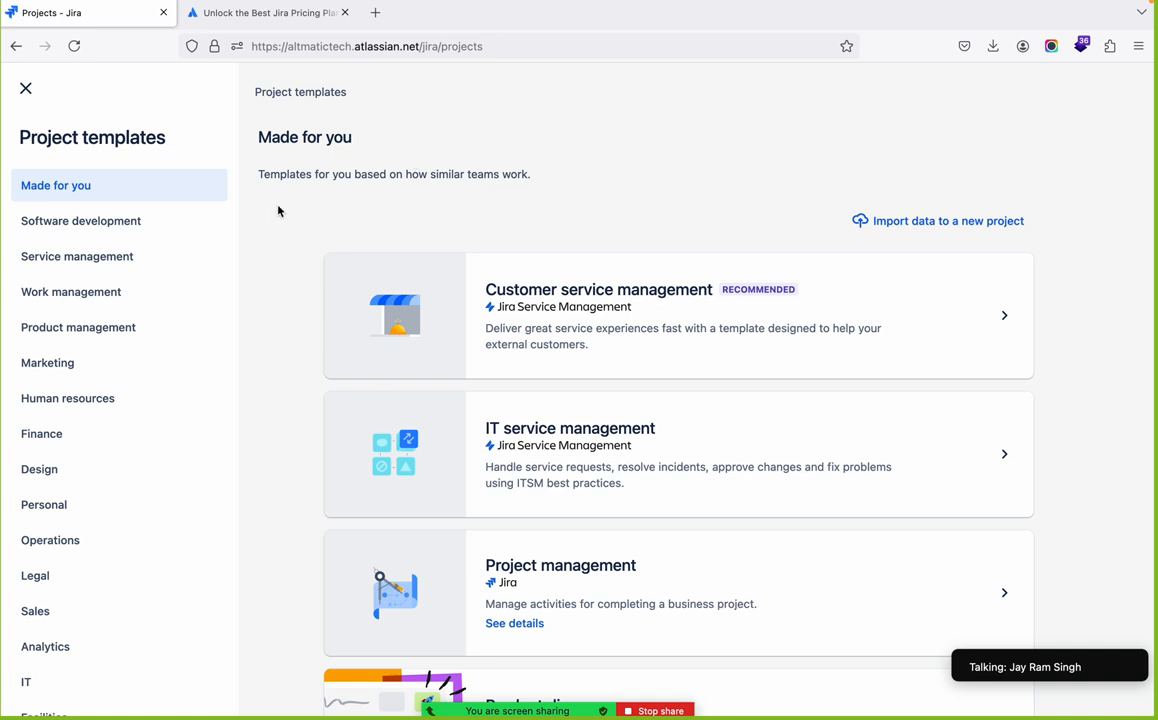
Step: Examine the Made for you project templates and the list of template categories
{"action": "scroll", "coordinate": [282, 270], "scroll_direction": "down", "scroll_amount": 1}
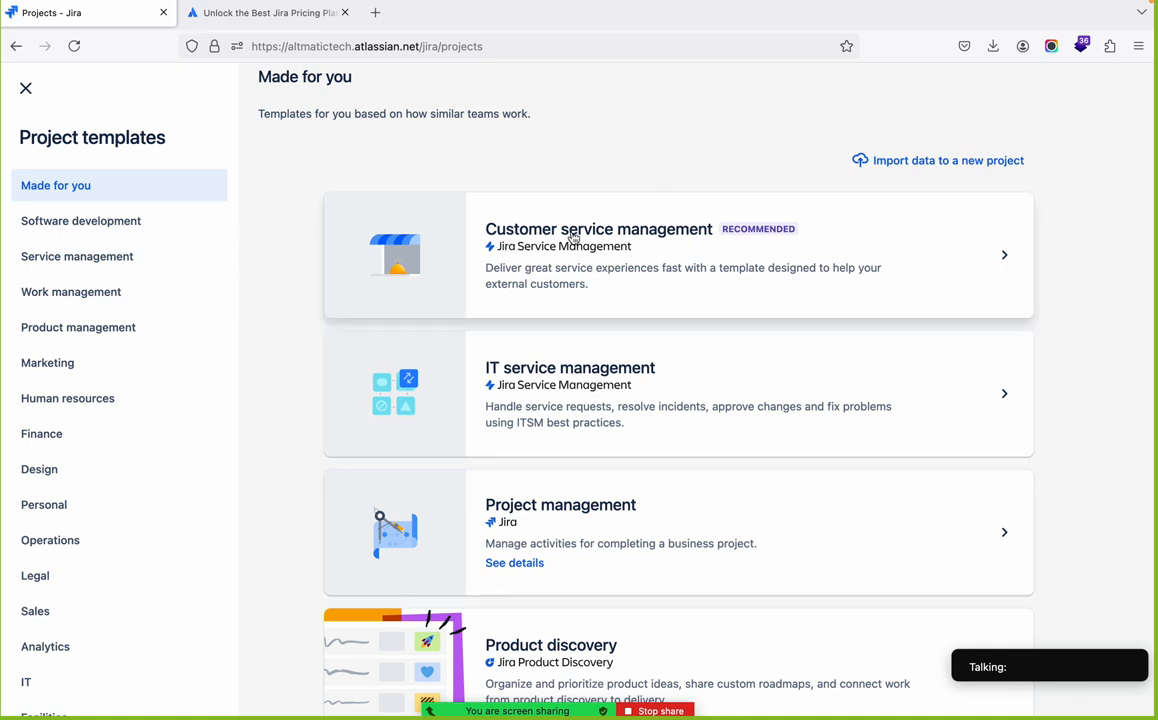
{"action": "scroll", "coordinate": [676, 302], "scroll_direction": "down", "scroll_amount": 1}
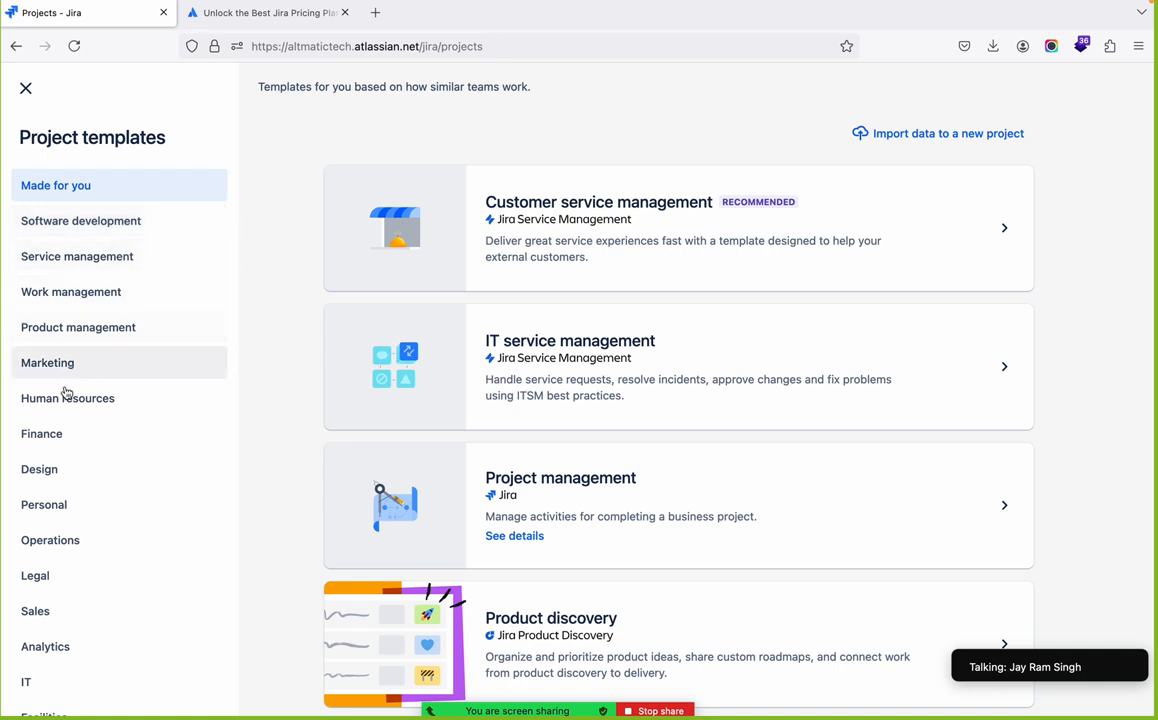
{"action": "scroll", "coordinate": [40, 625], "scroll_direction": "down", "scroll_amount": 3}
{"action": "scroll", "coordinate": [40, 627], "scroll_direction": "up", "scroll_amount": 2}
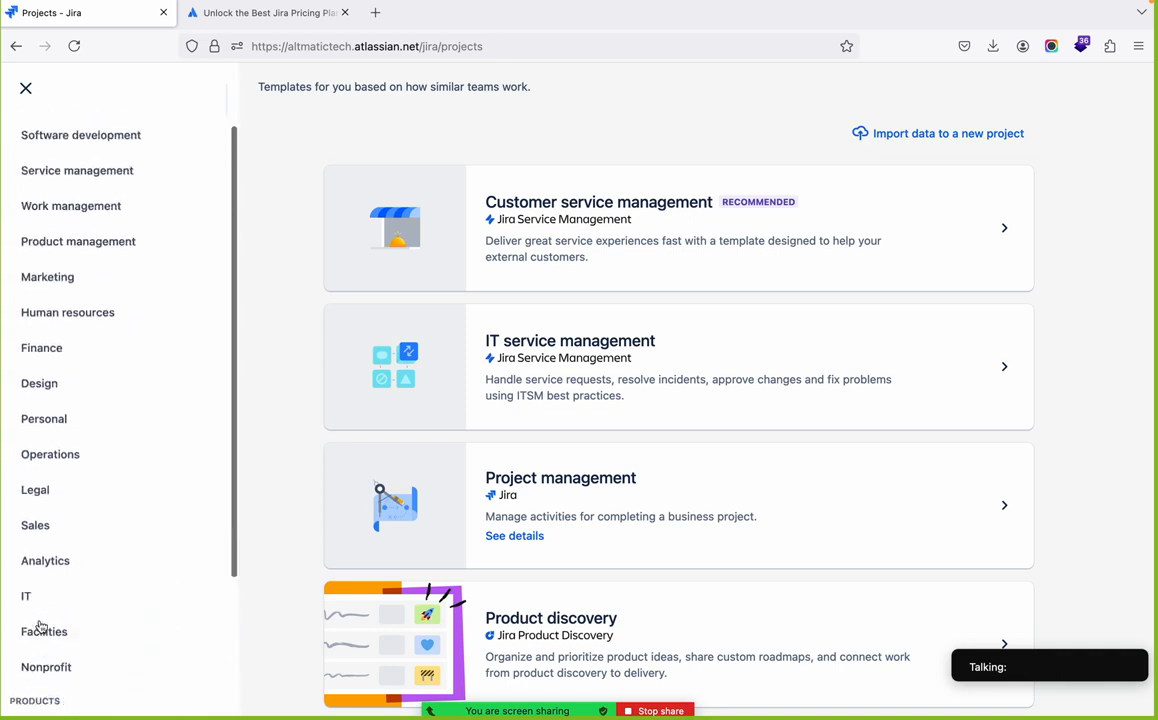
{"action": "scroll", "coordinate": [40, 627], "scroll_direction": "up", "scroll_amount": 3}
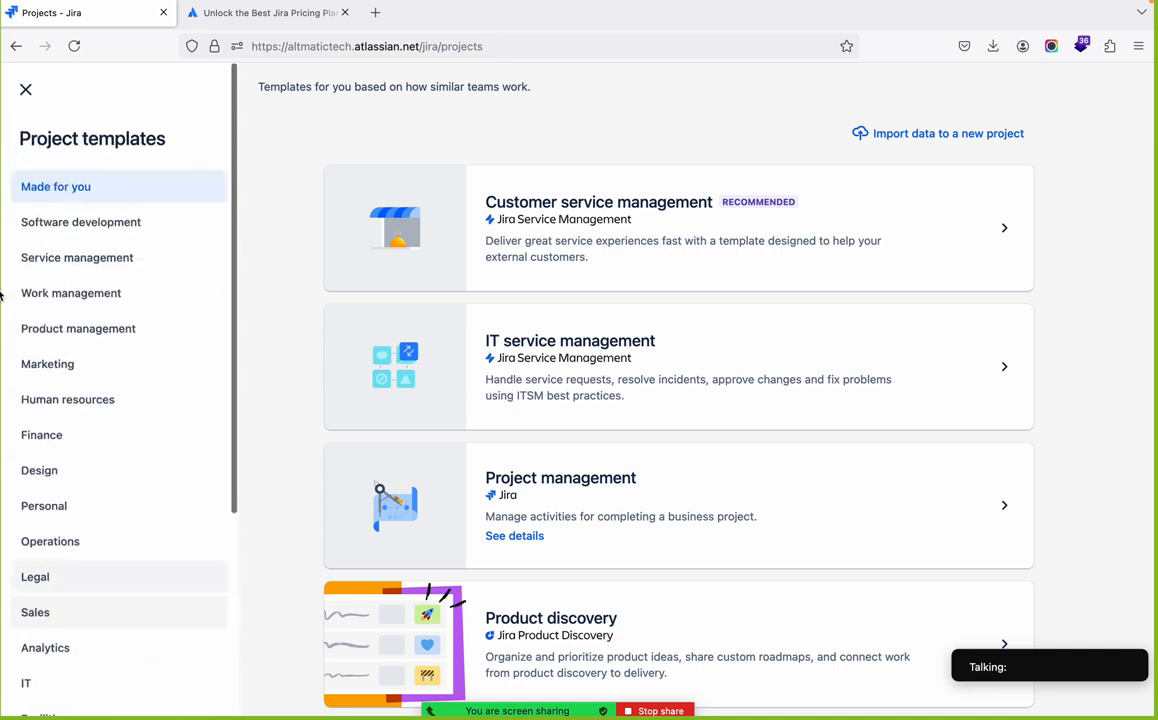
Step: Show the Software development templates and examine the options from Kanban and Scrum through Bug tracking
{"action": "left_click", "coordinate": [78, 229]}
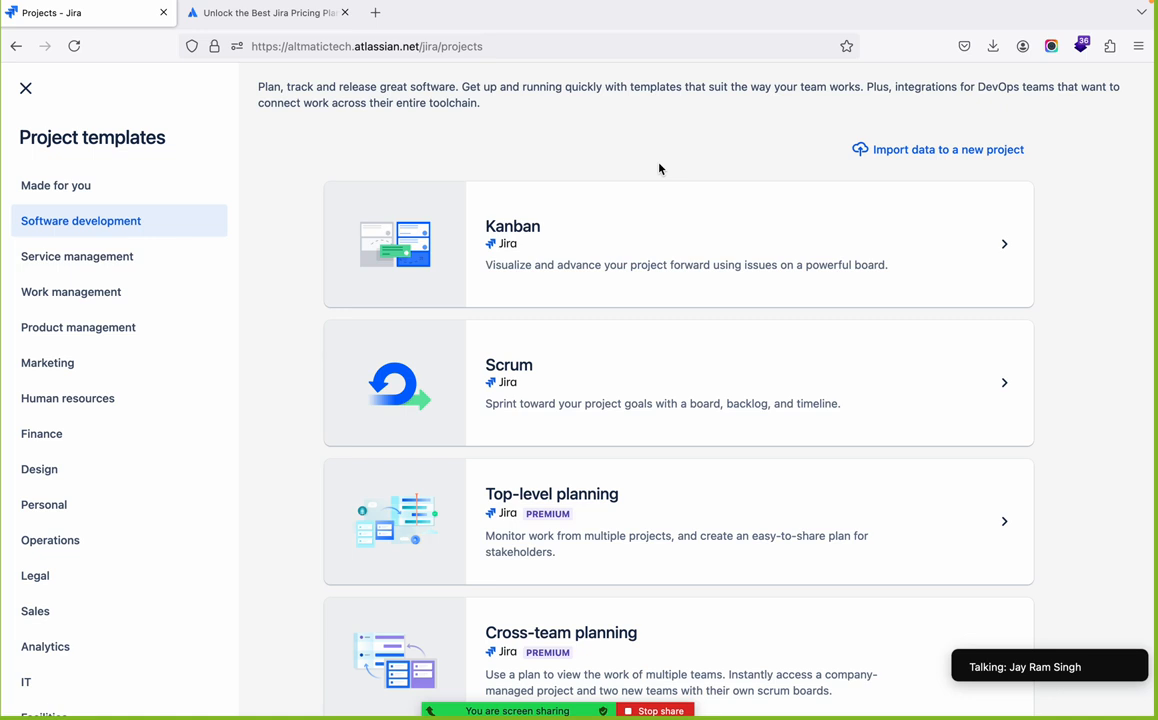
{"action": "scroll", "coordinate": [659, 169], "scroll_direction": "down", "scroll_amount": 1}
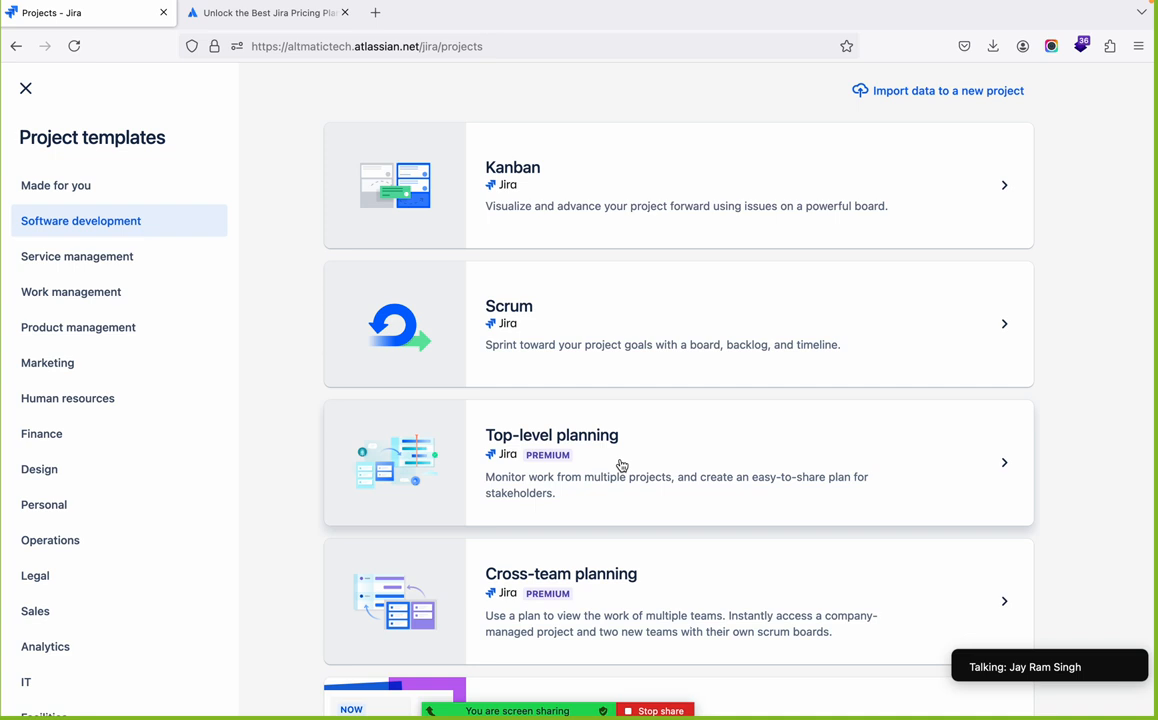
{"action": "scroll", "coordinate": [621, 465], "scroll_direction": "down", "scroll_amount": 4}
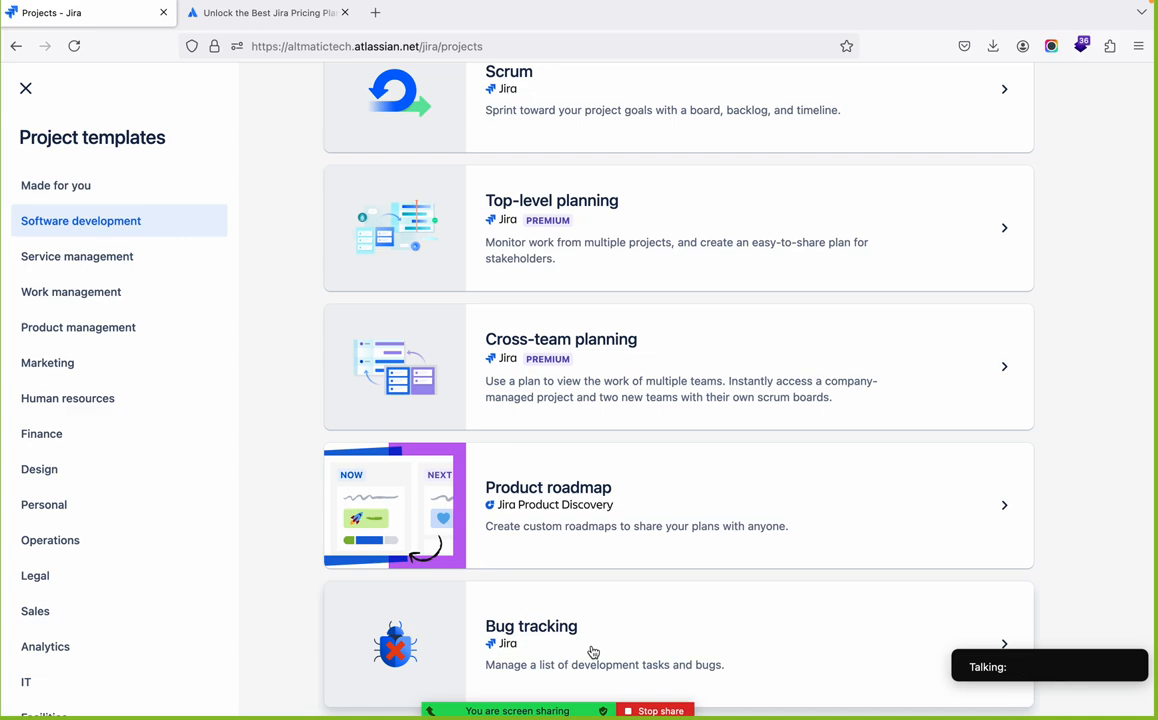
{"action": "scroll", "coordinate": [587, 403], "scroll_direction": "up", "scroll_amount": 5}
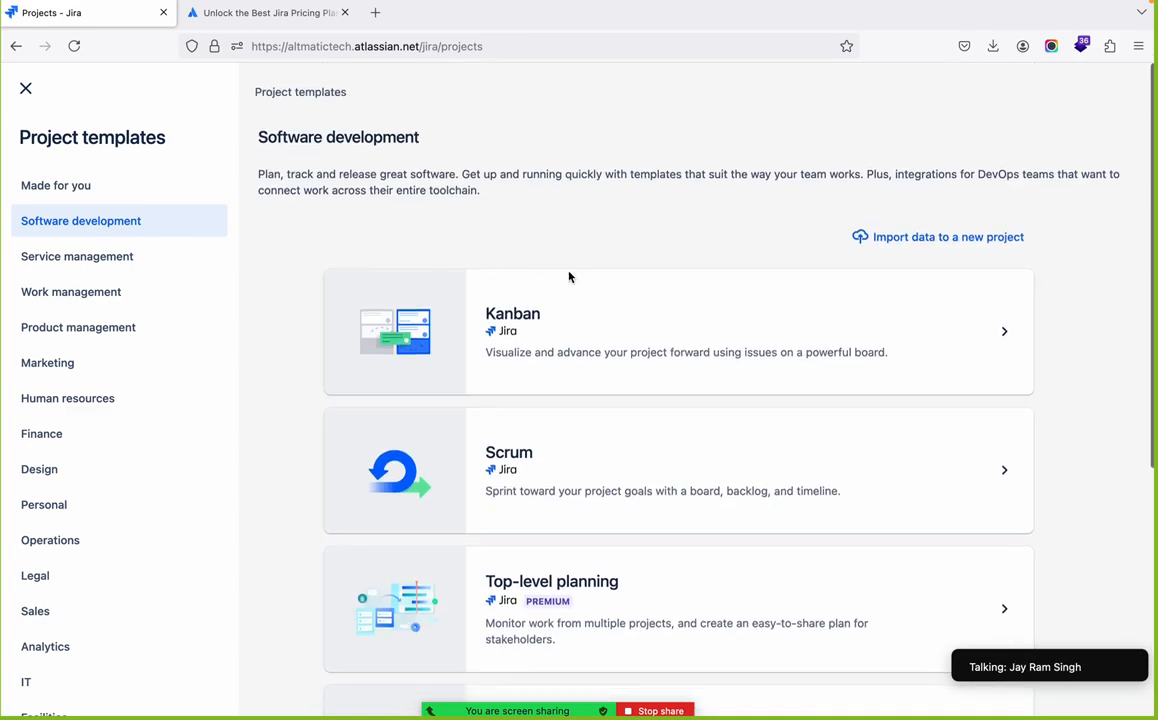
{"action": "scroll", "coordinate": [589, 592], "scroll_direction": "down", "scroll_amount": 4}
{"action": "scroll", "coordinate": [591, 593], "scroll_direction": "up", "scroll_amount": 1}
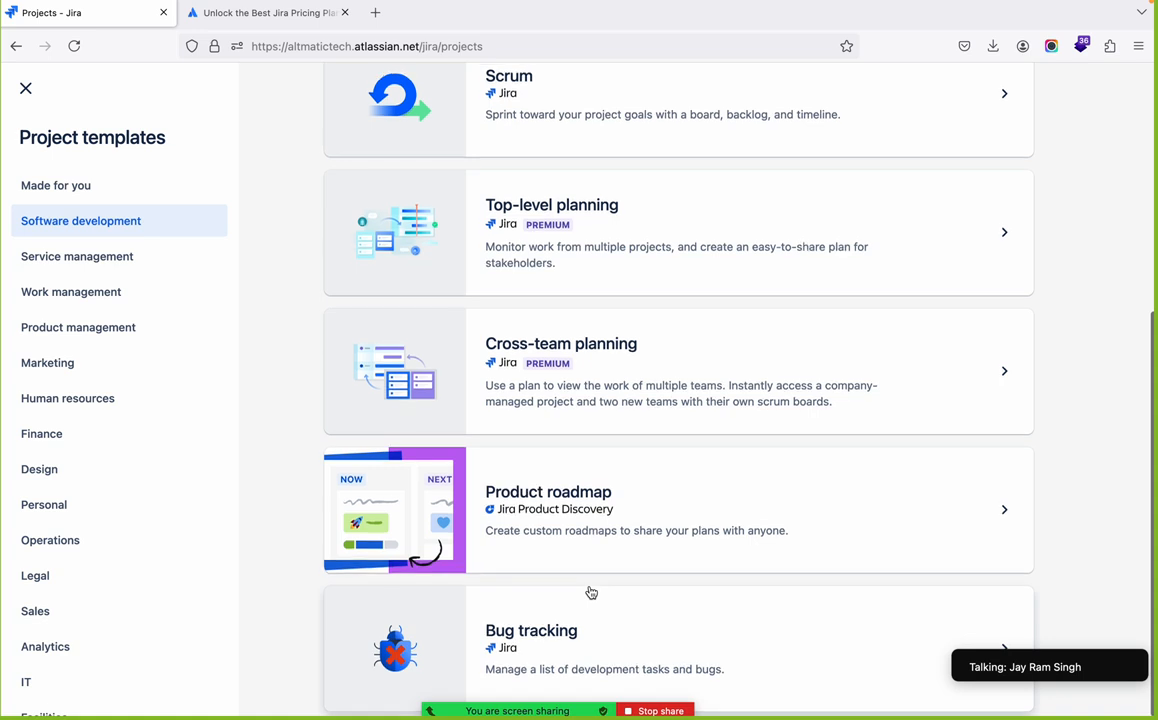
{"action": "scroll", "coordinate": [591, 593], "scroll_direction": "up", "scroll_amount": 5}
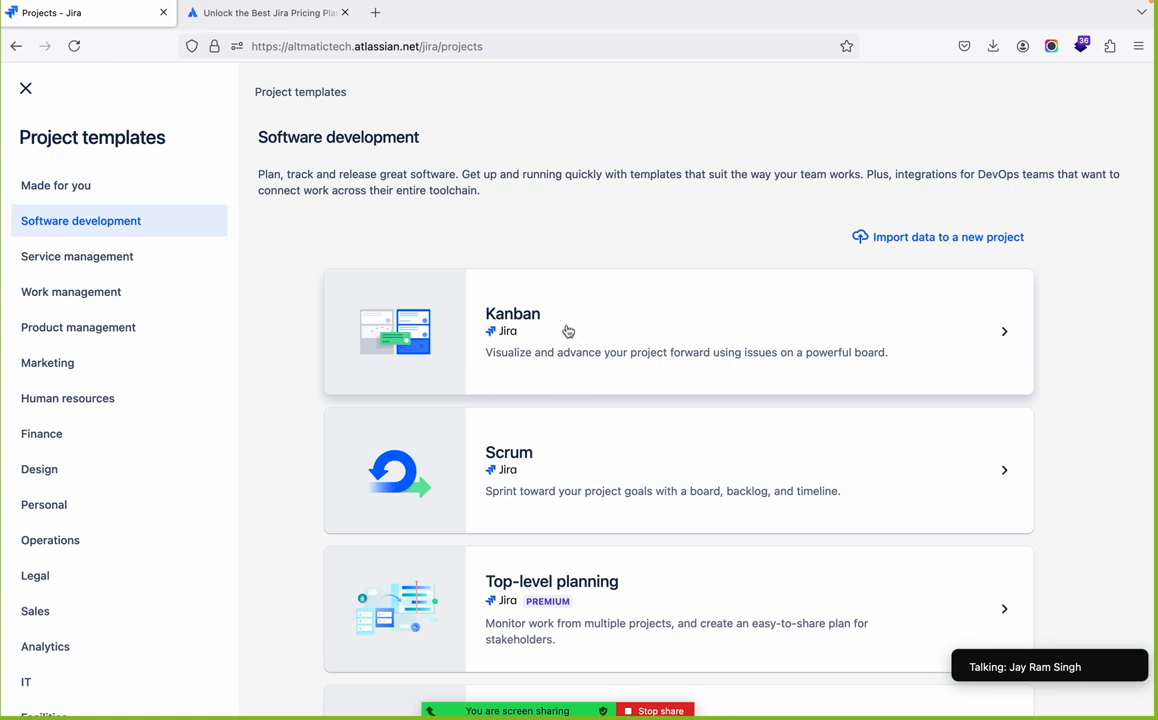
{"action": "scroll", "coordinate": [584, 476], "scroll_direction": "down", "scroll_amount": 2}
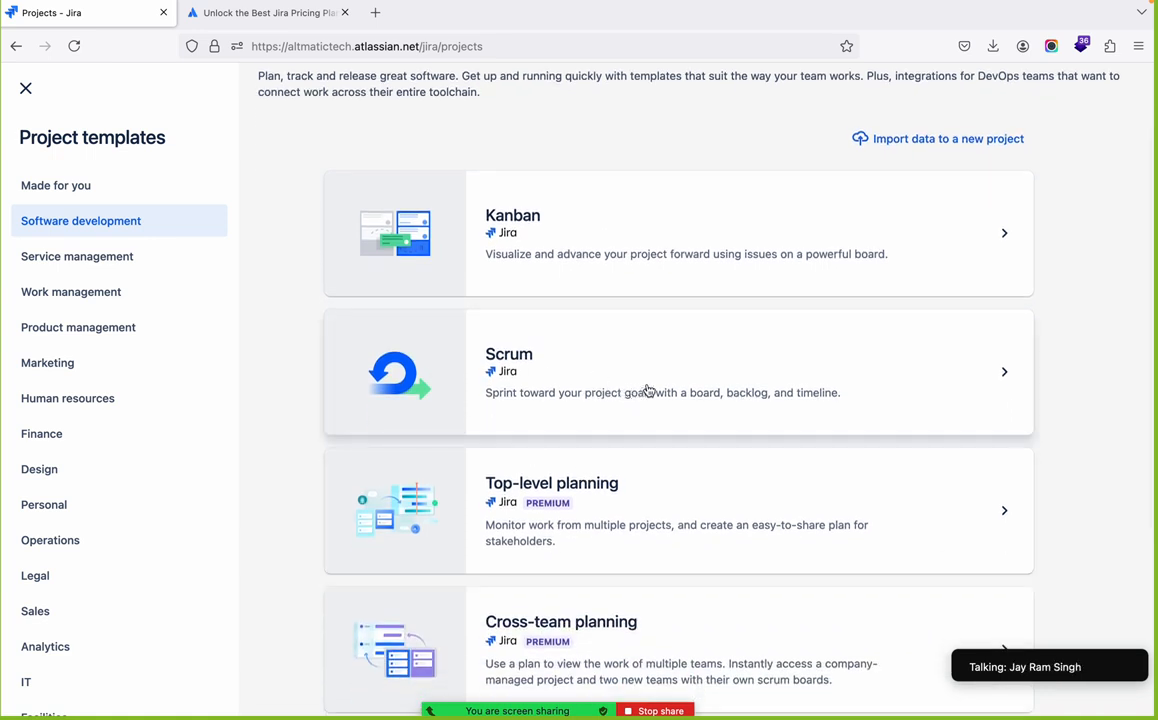
{"action": "scroll", "coordinate": [618, 385], "scroll_direction": "down", "scroll_amount": 1}
{"action": "scroll", "coordinate": [618, 385], "scroll_direction": "down", "scroll_amount": 3}
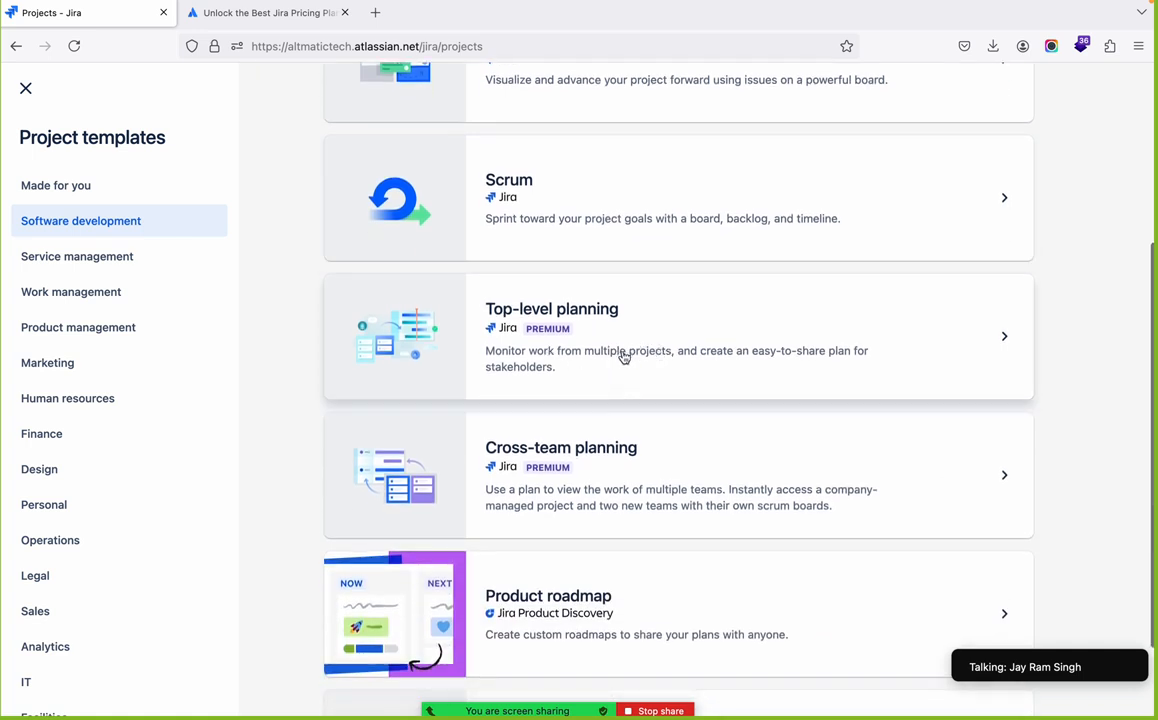
{"action": "scroll", "coordinate": [623, 357], "scroll_direction": "down", "scroll_amount": 1}
{"action": "scroll", "coordinate": [623, 357], "scroll_direction": "down", "scroll_amount": 2}
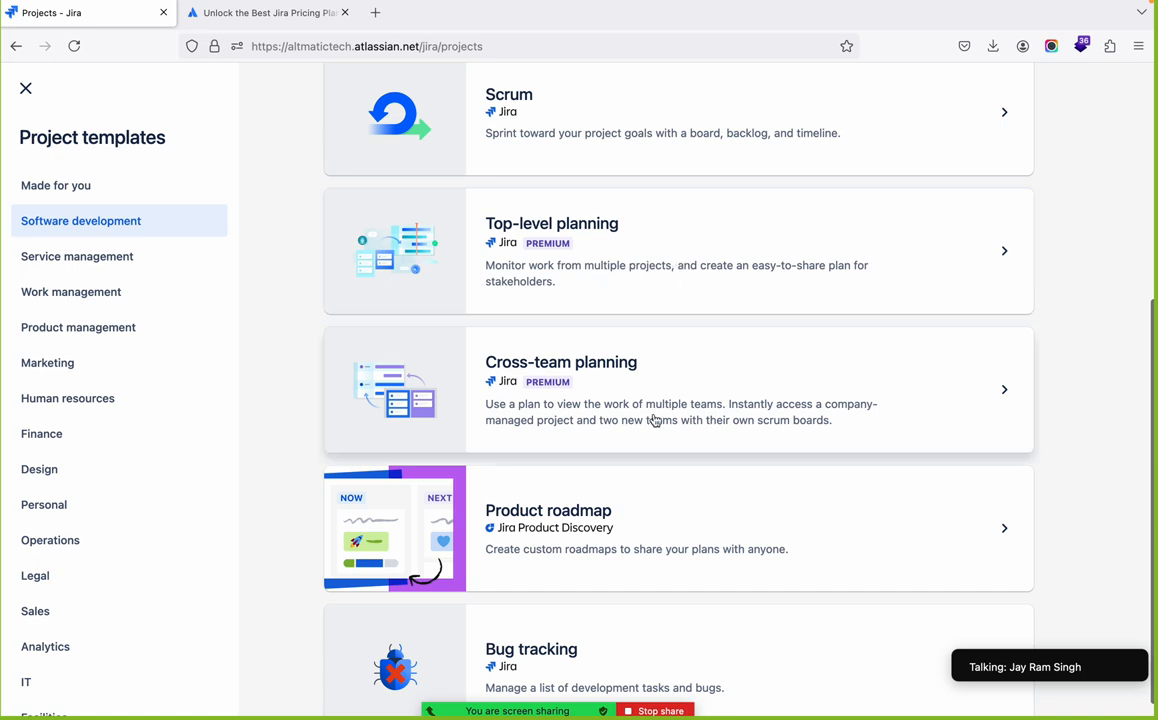
{"action": "scroll", "coordinate": [655, 420], "scroll_direction": "down", "scroll_amount": 1}
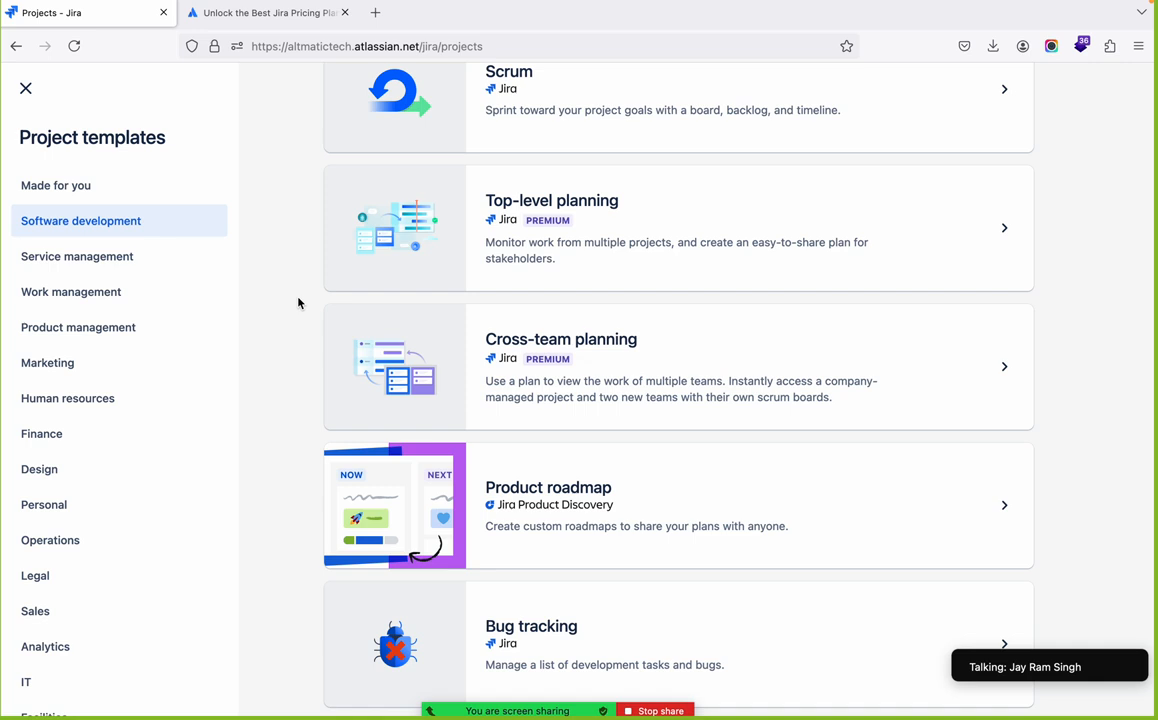
{"action": "scroll", "coordinate": [649, 254], "scroll_direction": "up", "scroll_amount": 4}
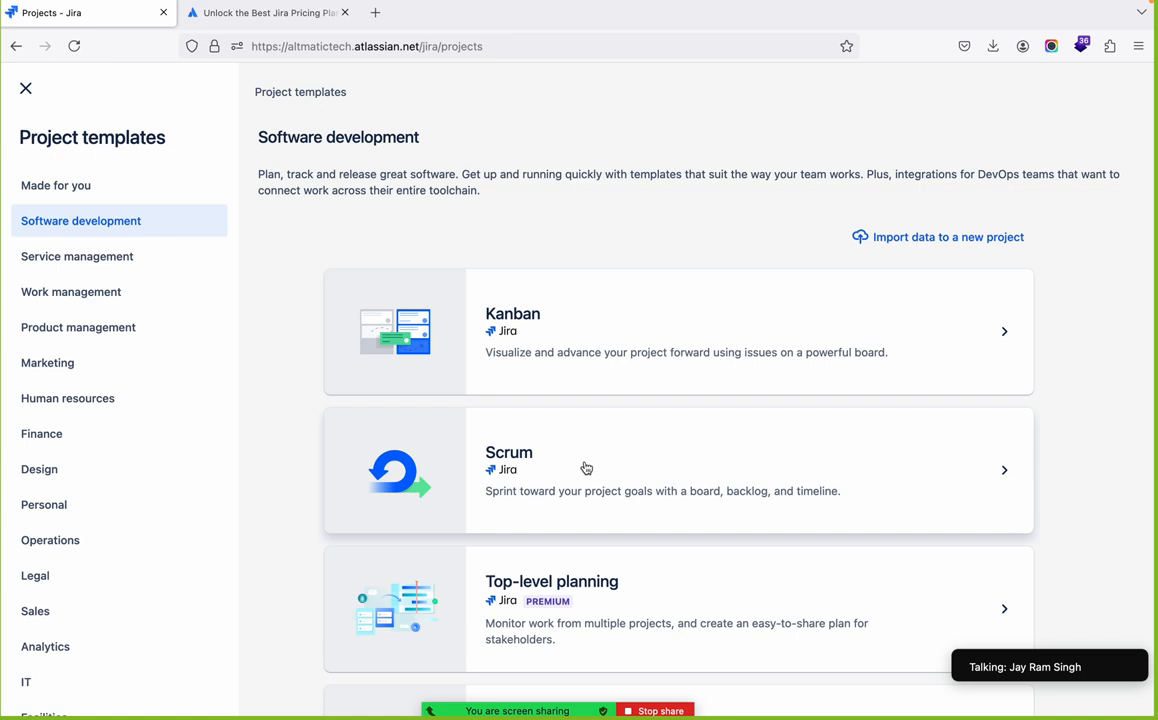
{"action": "scroll", "coordinate": [565, 304], "scroll_direction": "down", "scroll_amount": 3}
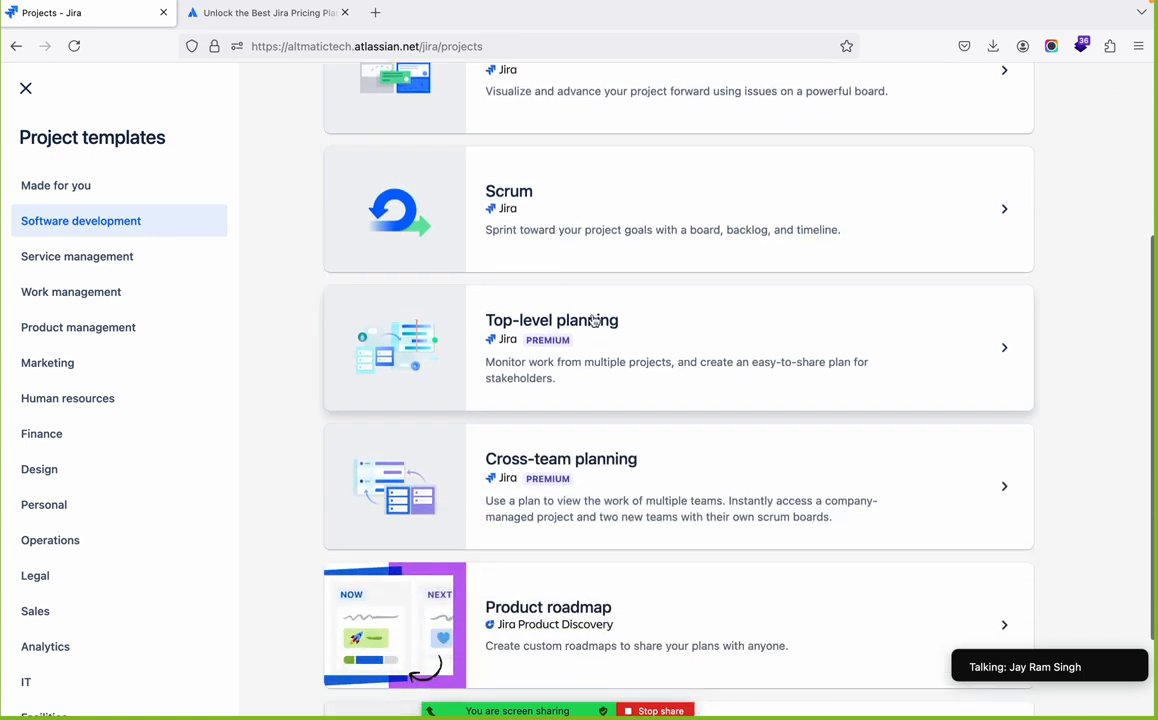
{"action": "scroll", "coordinate": [589, 525], "scroll_direction": "down", "scroll_amount": 2}
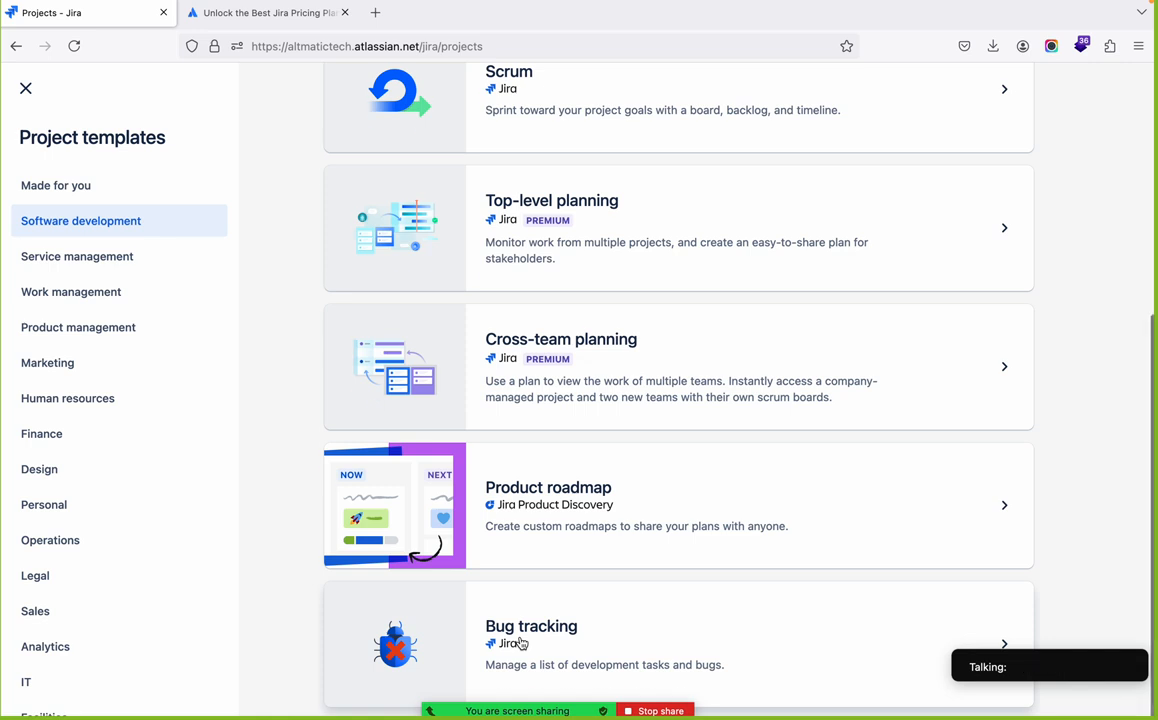
{"action": "scroll", "coordinate": [520, 643], "scroll_direction": "up", "scroll_amount": 1}
{"action": "scroll", "coordinate": [520, 643], "scroll_direction": "down", "scroll_amount": 1}
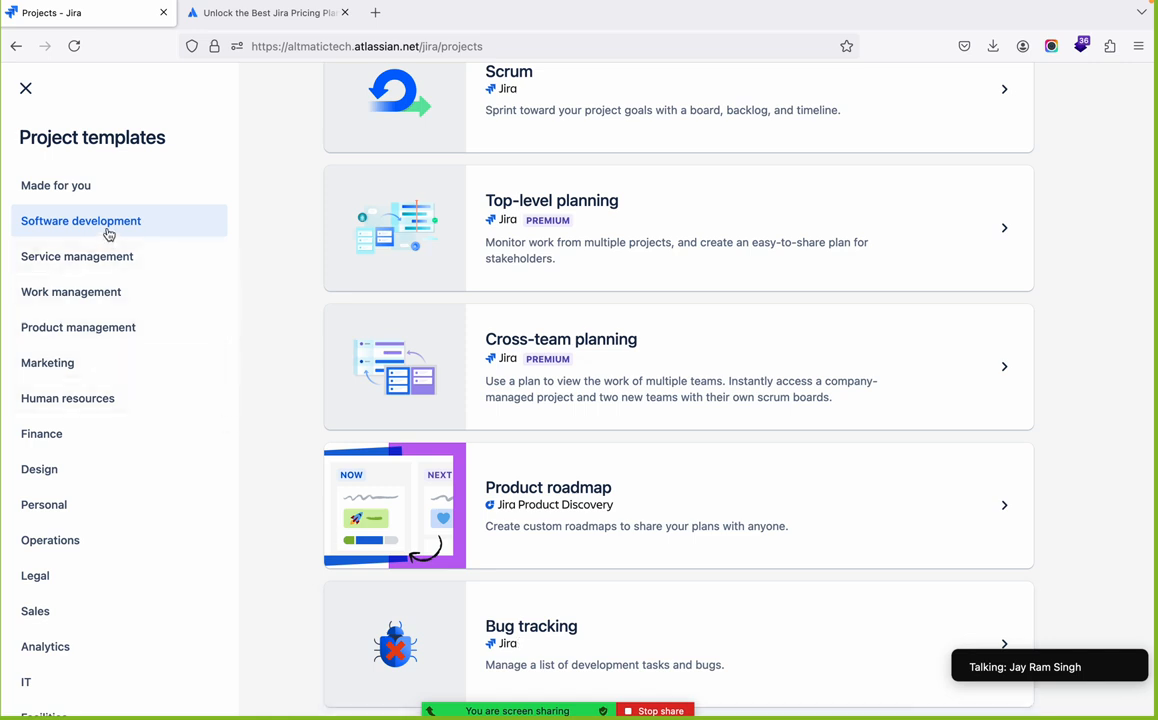
{"action": "scroll", "coordinate": [594, 284], "scroll_direction": "up", "scroll_amount": 4}
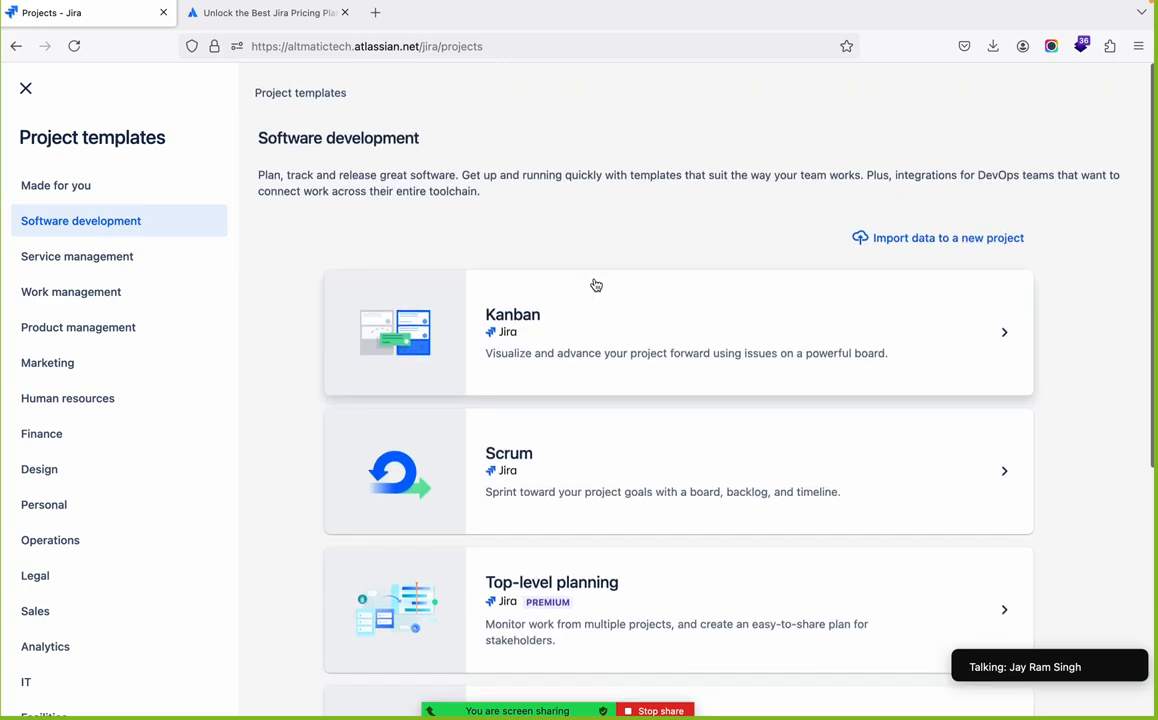
{"action": "scroll", "coordinate": [594, 284], "scroll_direction": "down", "scroll_amount": 4}
{"action": "scroll", "coordinate": [594, 284], "scroll_direction": "up", "scroll_amount": 1}
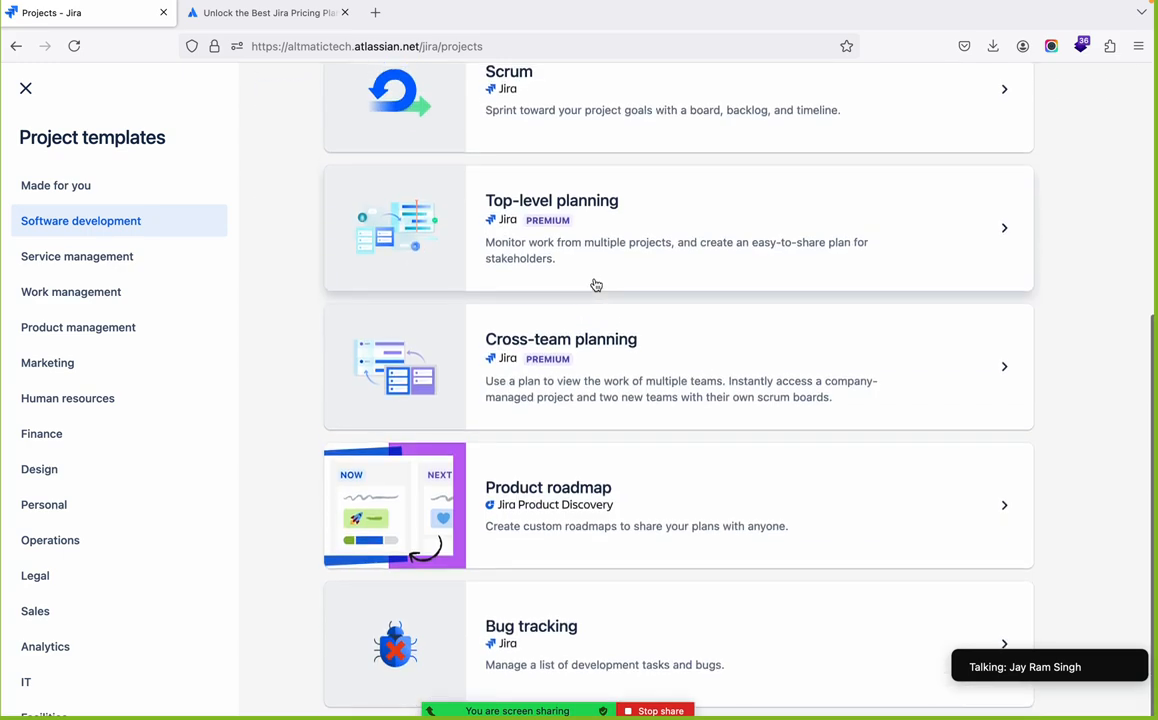
Step: Show the Service management templates and examine the options from Customer service management through IT service management (Essentials)
{"action": "left_click", "coordinate": [37, 262]}
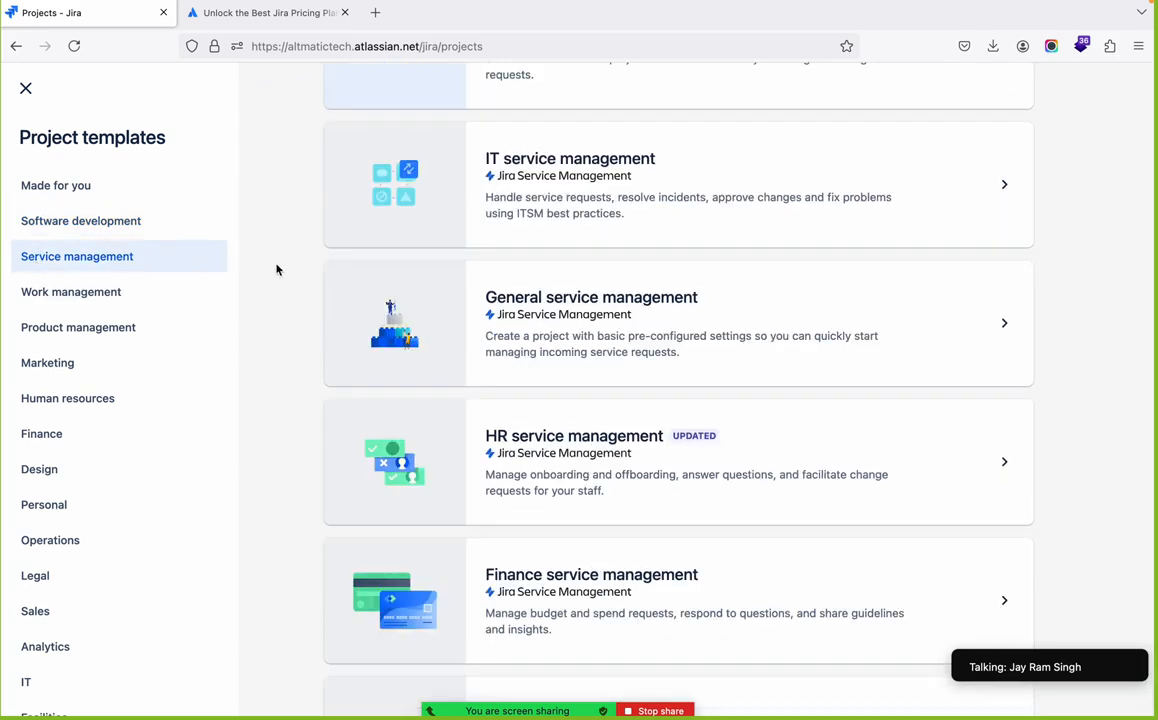
{"action": "scroll", "coordinate": [307, 266], "scroll_direction": "up", "scroll_amount": 4}
{"action": "scroll", "coordinate": [307, 266], "scroll_direction": "down", "scroll_amount": 3}
{"action": "scroll", "coordinate": [307, 266], "scroll_direction": "down", "scroll_amount": 1}
{"action": "scroll", "coordinate": [307, 266], "scroll_direction": "up", "scroll_amount": 5}
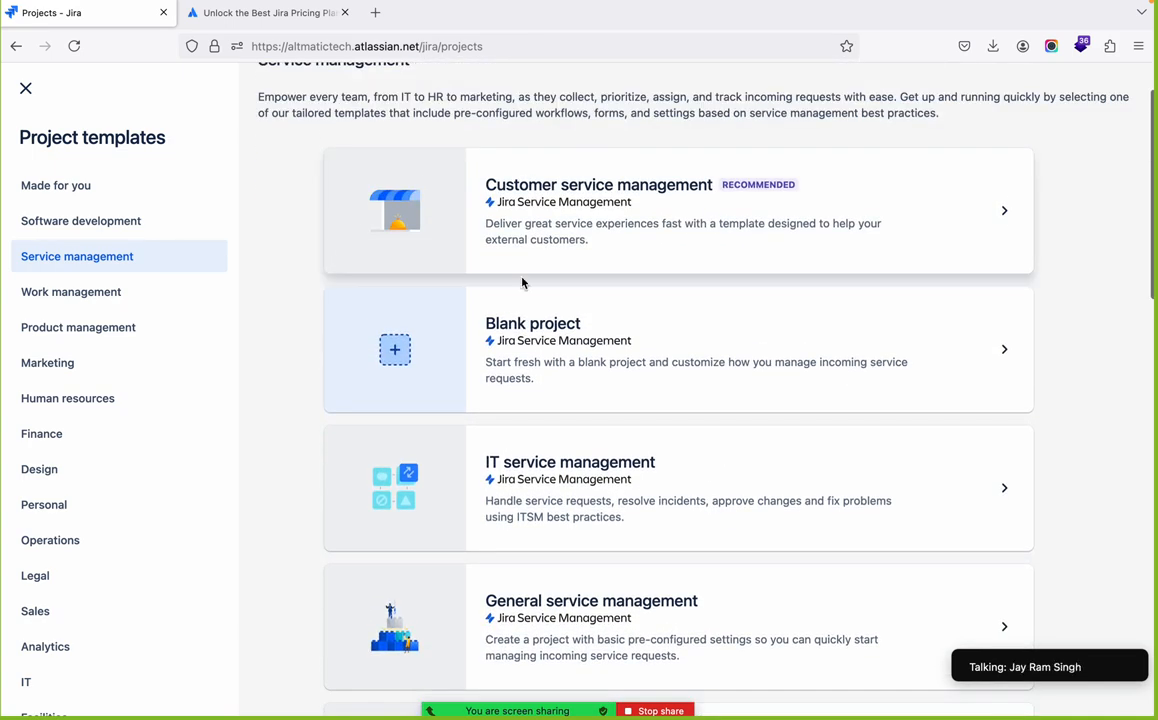
{"action": "scroll", "coordinate": [524, 284], "scroll_direction": "down", "scroll_amount": 4}
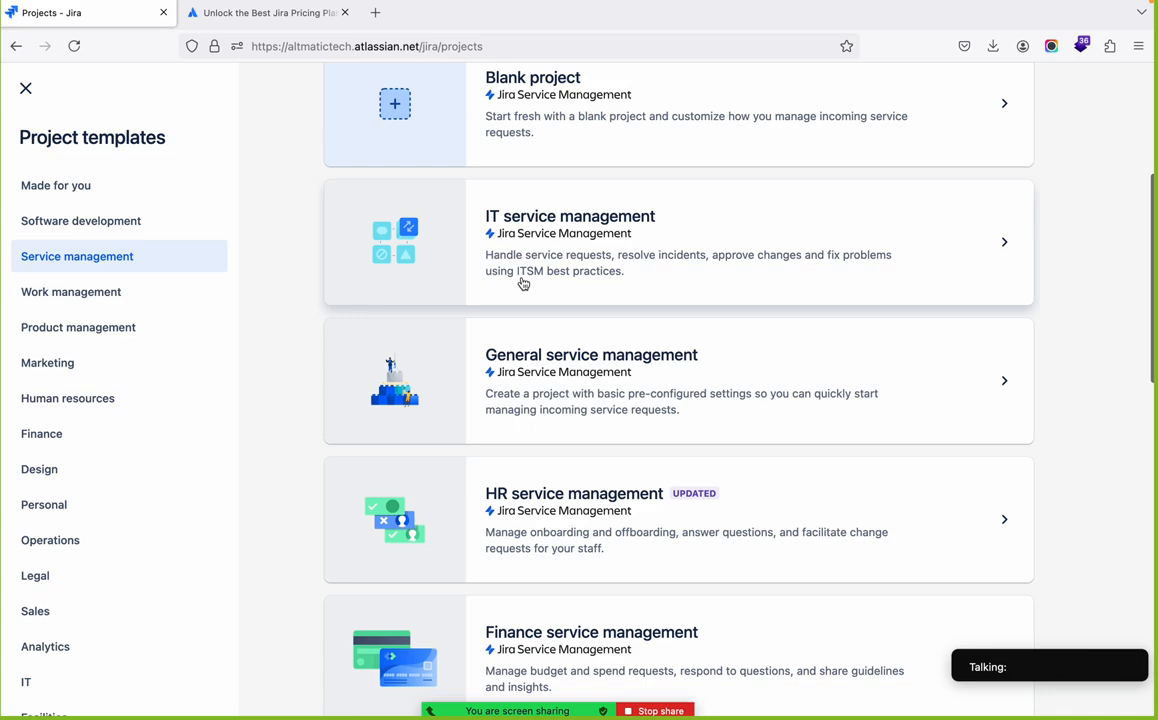
{"action": "scroll", "coordinate": [522, 283], "scroll_direction": "down", "scroll_amount": 3}
{"action": "scroll", "coordinate": [522, 283], "scroll_direction": "down", "scroll_amount": 1}
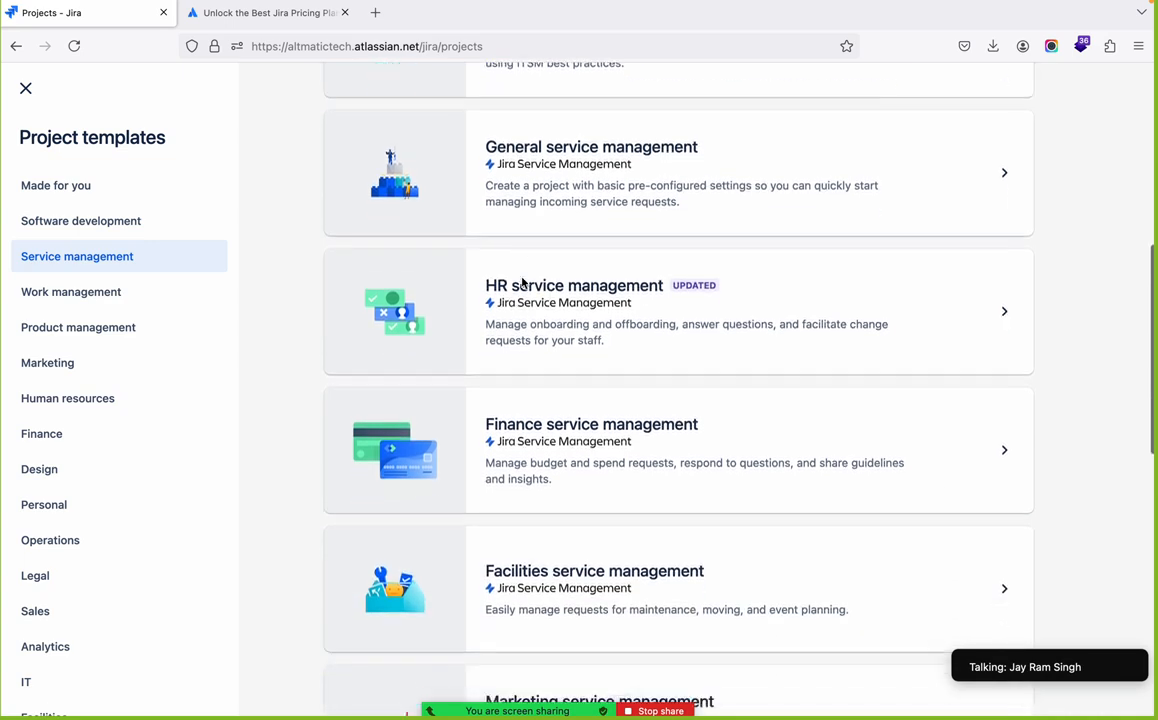
{"action": "scroll", "coordinate": [522, 284], "scroll_direction": "down", "scroll_amount": 6}
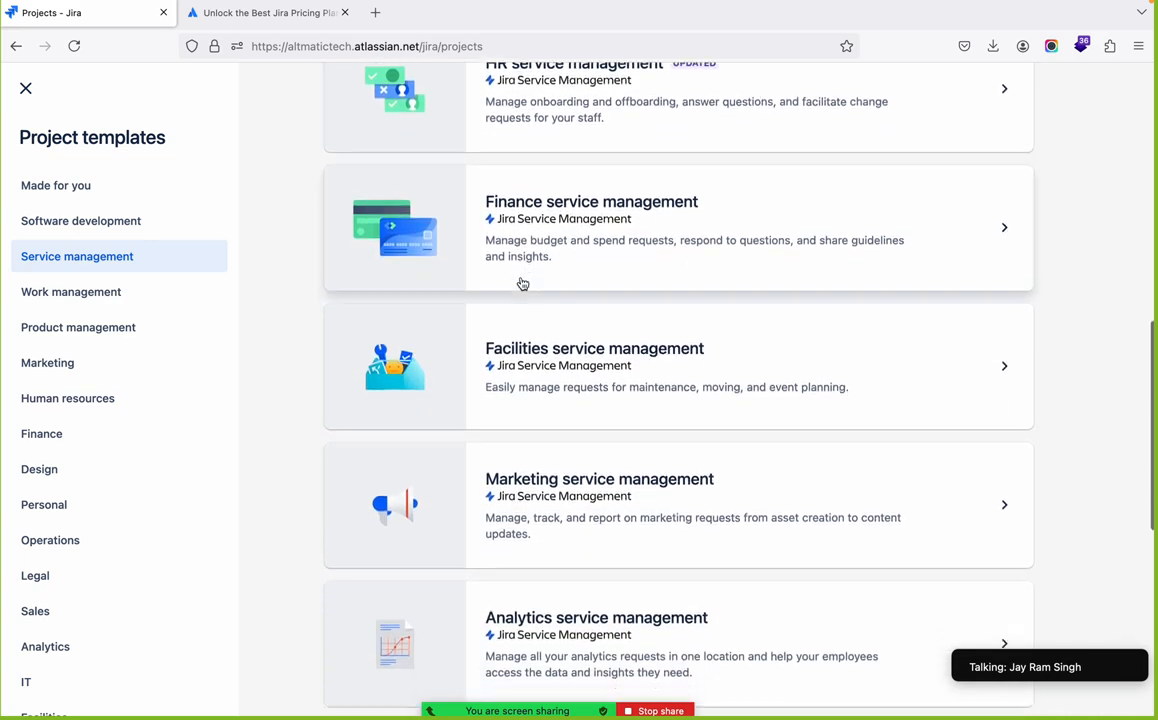
{"action": "scroll", "coordinate": [522, 284], "scroll_direction": "down", "scroll_amount": 4}
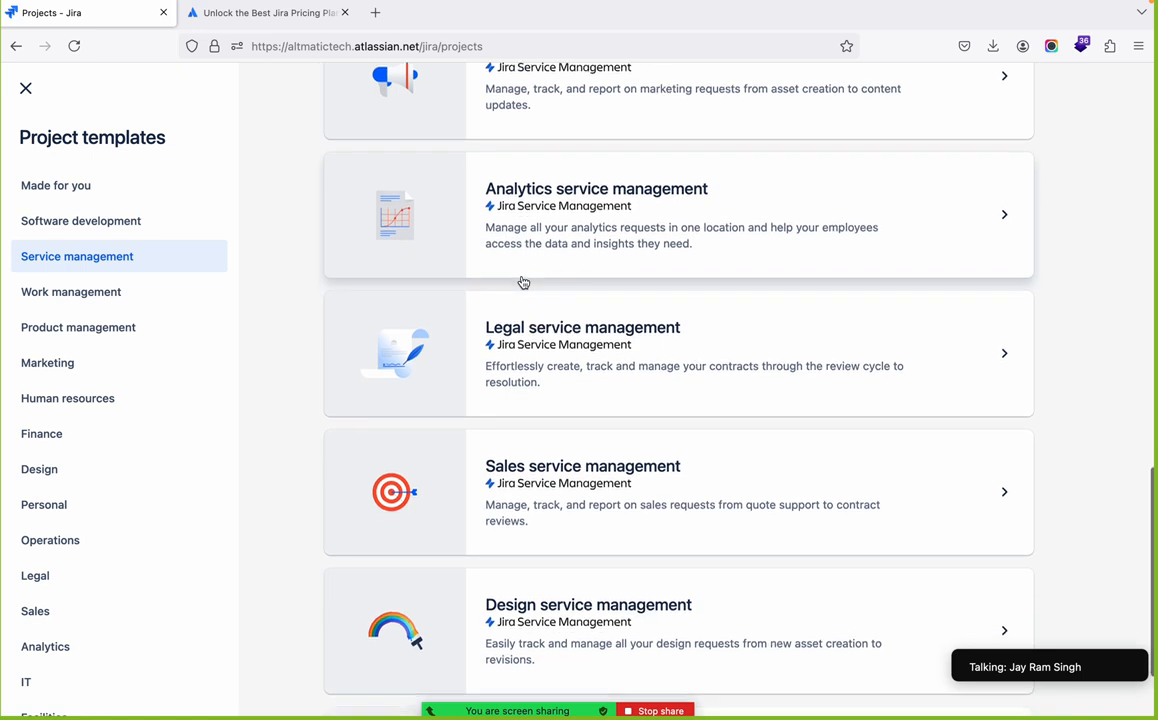
{"action": "scroll", "coordinate": [522, 283], "scroll_direction": "down", "scroll_amount": 2}
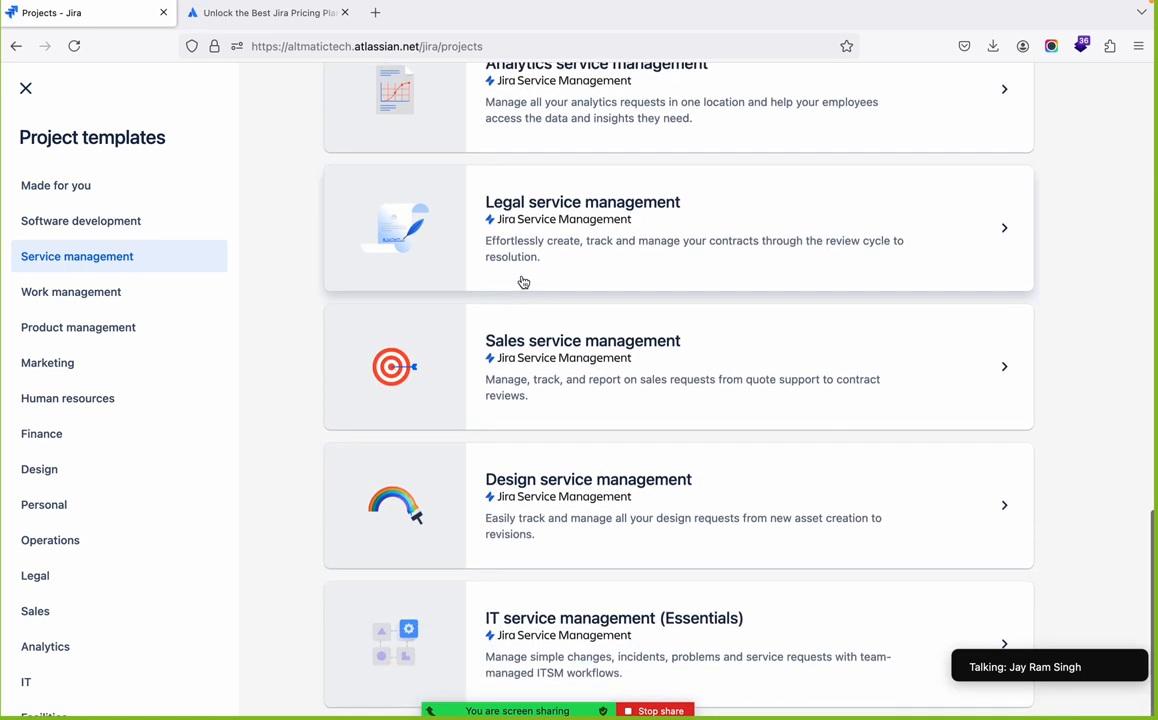
Step: Show the Work management templates and examine the options from Blank project through Asset creation
{"action": "left_click", "coordinate": [93, 308]}
{"action": "scroll", "coordinate": [525, 366], "scroll_direction": "up", "scroll_amount": 6}
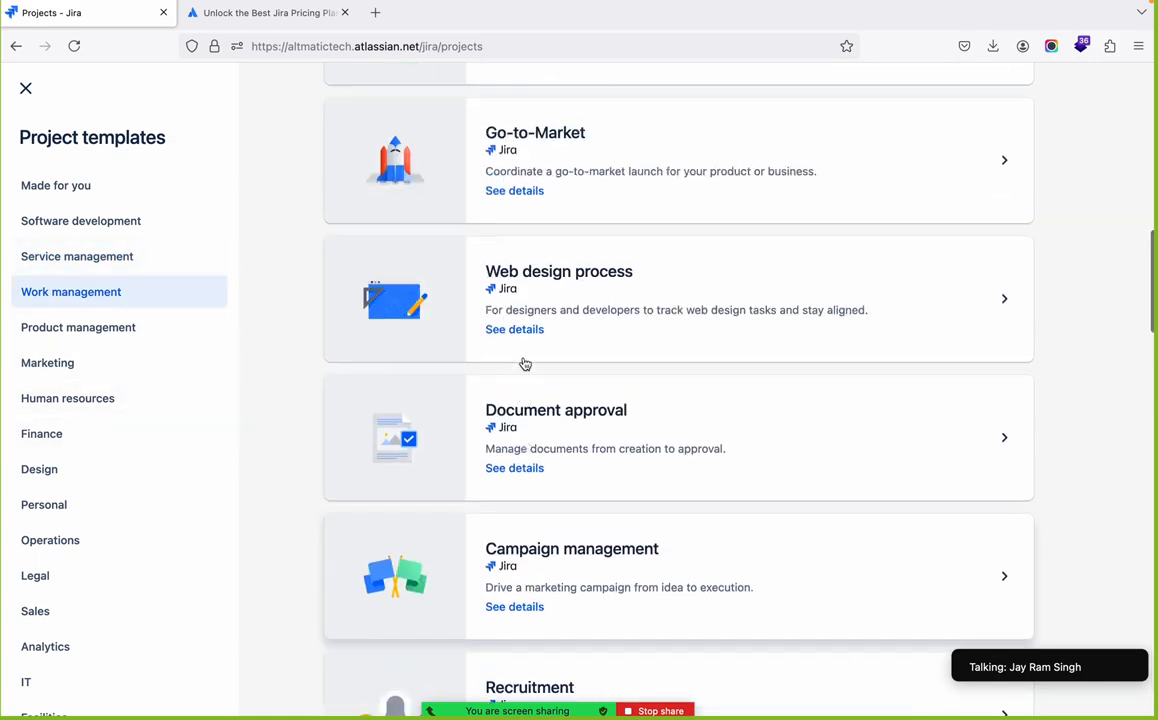
{"action": "scroll", "coordinate": [525, 363], "scroll_direction": "up", "scroll_amount": 10}
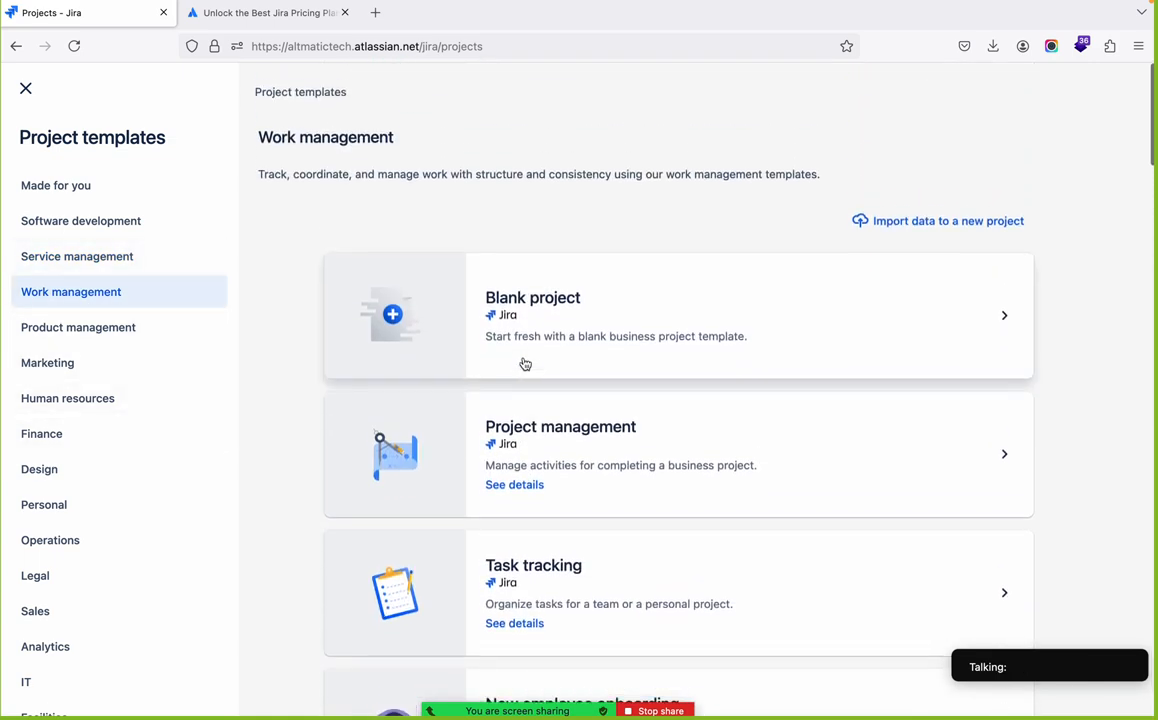
{"action": "scroll", "coordinate": [525, 364], "scroll_direction": "down", "scroll_amount": 1}
{"action": "scroll", "coordinate": [524, 364], "scroll_direction": "down", "scroll_amount": 2}
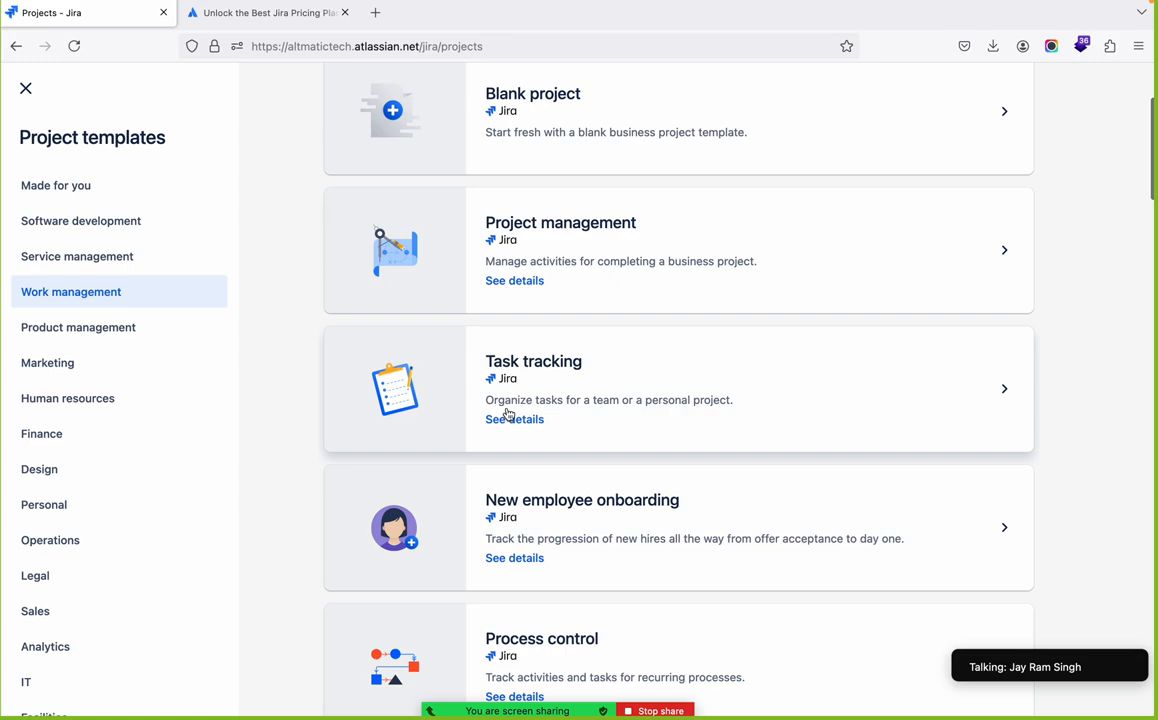
{"action": "scroll", "coordinate": [509, 400], "scroll_direction": "down", "scroll_amount": 4}
{"action": "scroll", "coordinate": [508, 413], "scroll_direction": "down", "scroll_amount": 15}
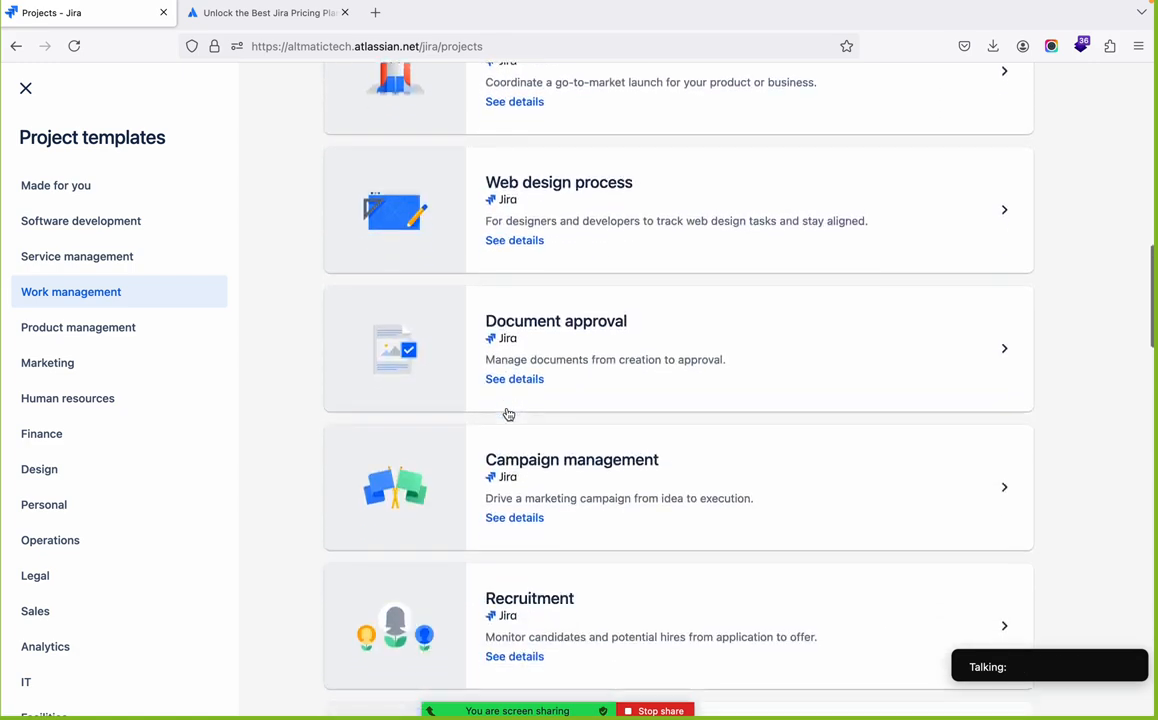
{"action": "scroll", "coordinate": [508, 413], "scroll_direction": "down", "scroll_amount": 4}
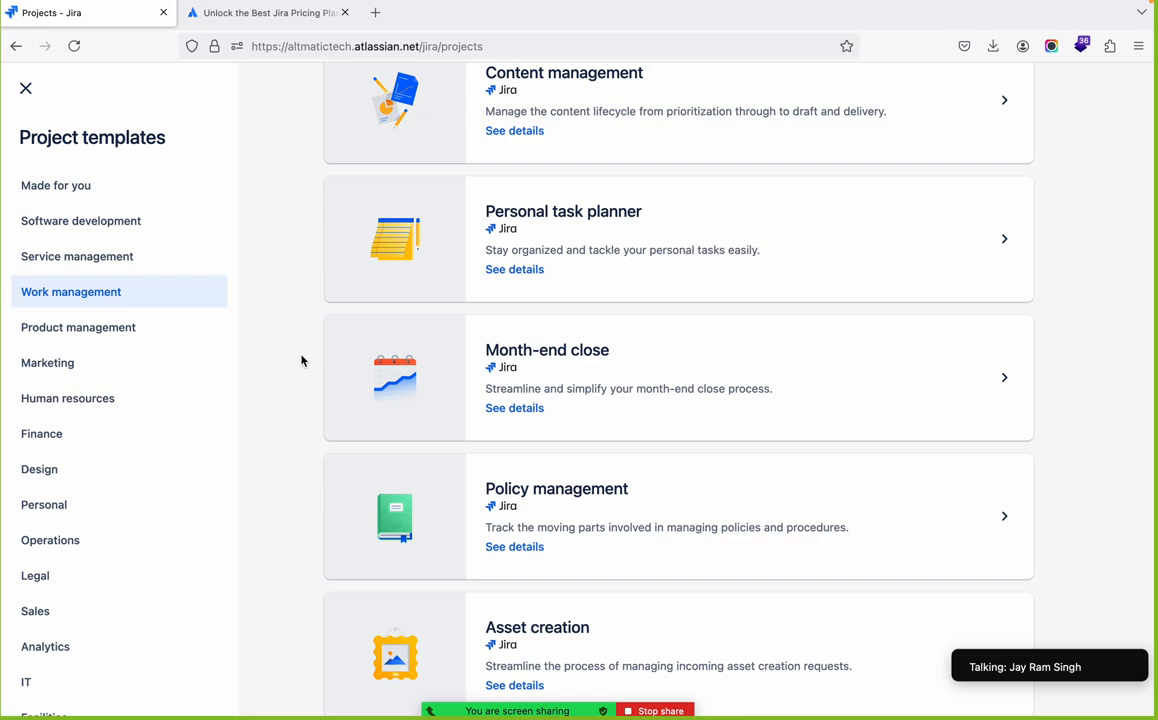
{"action": "scroll", "coordinate": [607, 460], "scroll_direction": "down", "scroll_amount": 7}
{"action": "scroll", "coordinate": [607, 460], "scroll_direction": "up", "scroll_amount": 8}
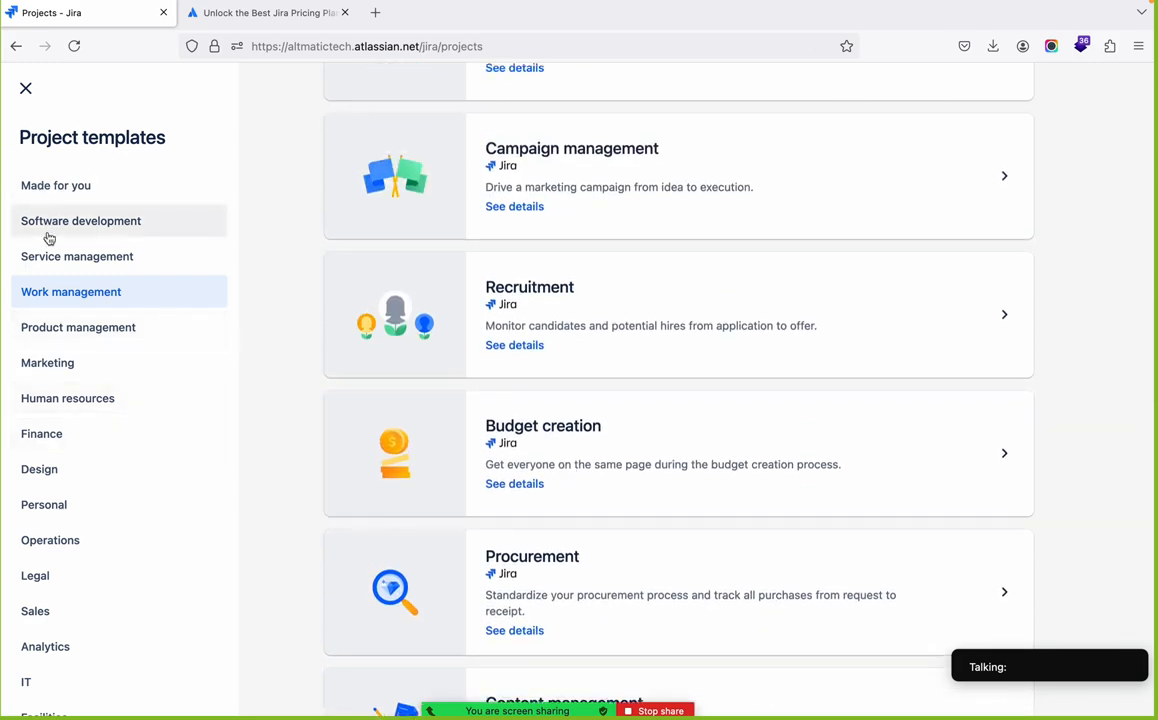
Step: Return to the Software development templates and use the Scrum template to reach the project type choice
{"action": "left_click", "coordinate": [62, 226]}
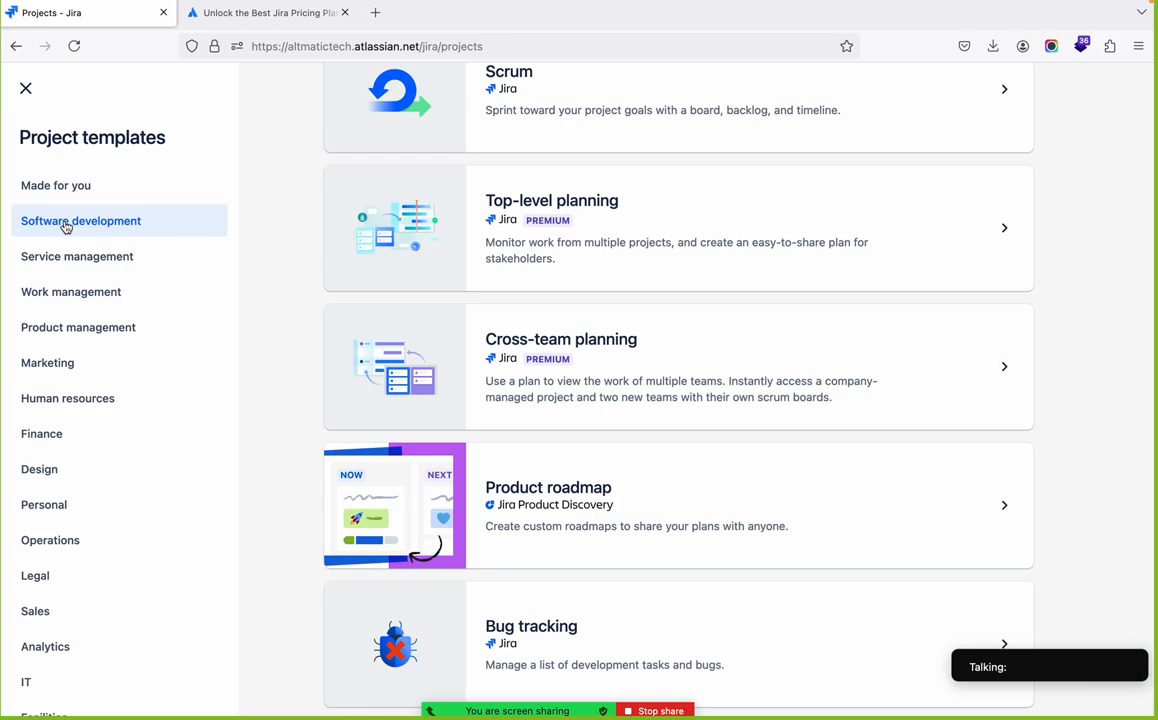
{"action": "scroll", "coordinate": [444, 274], "scroll_direction": "up", "scroll_amount": 5}
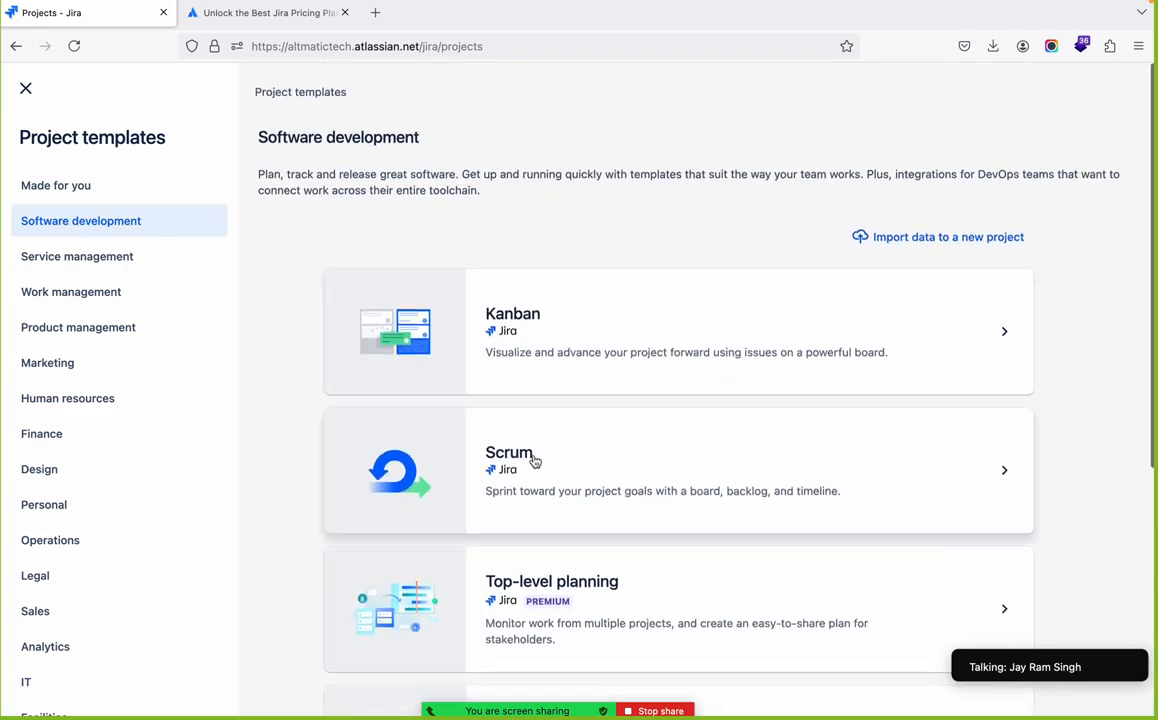
{"action": "left_click", "coordinate": [589, 470]}
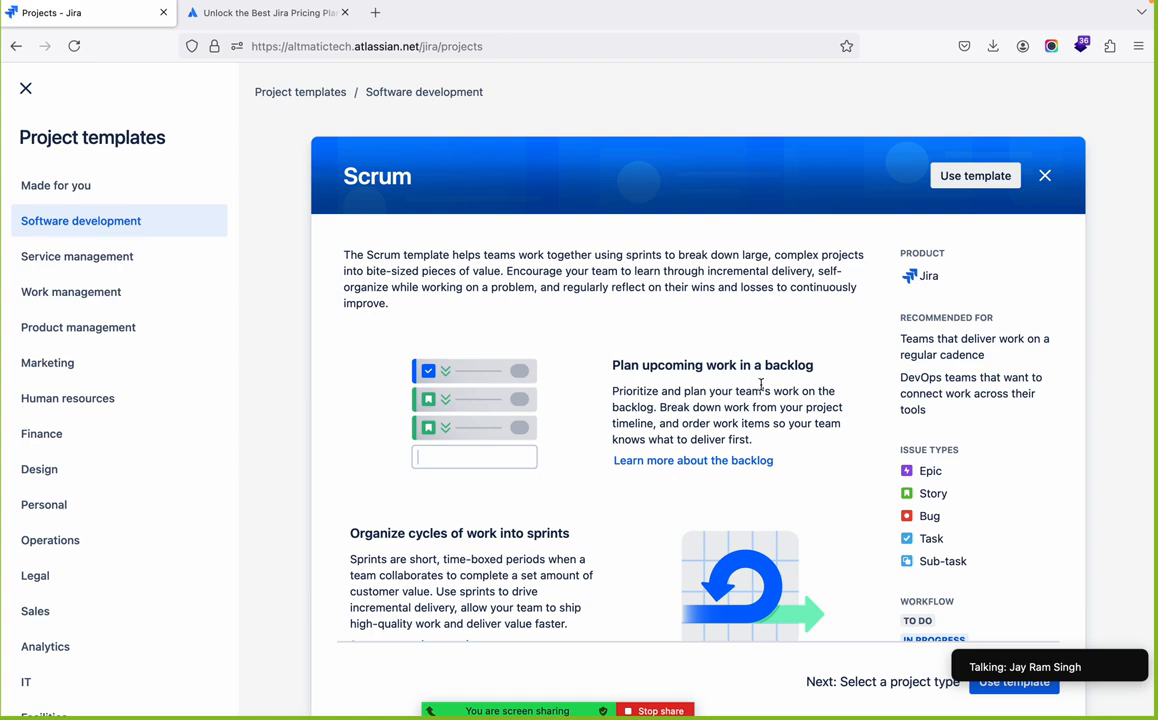
{"action": "left_click", "coordinate": [1004, 690]}
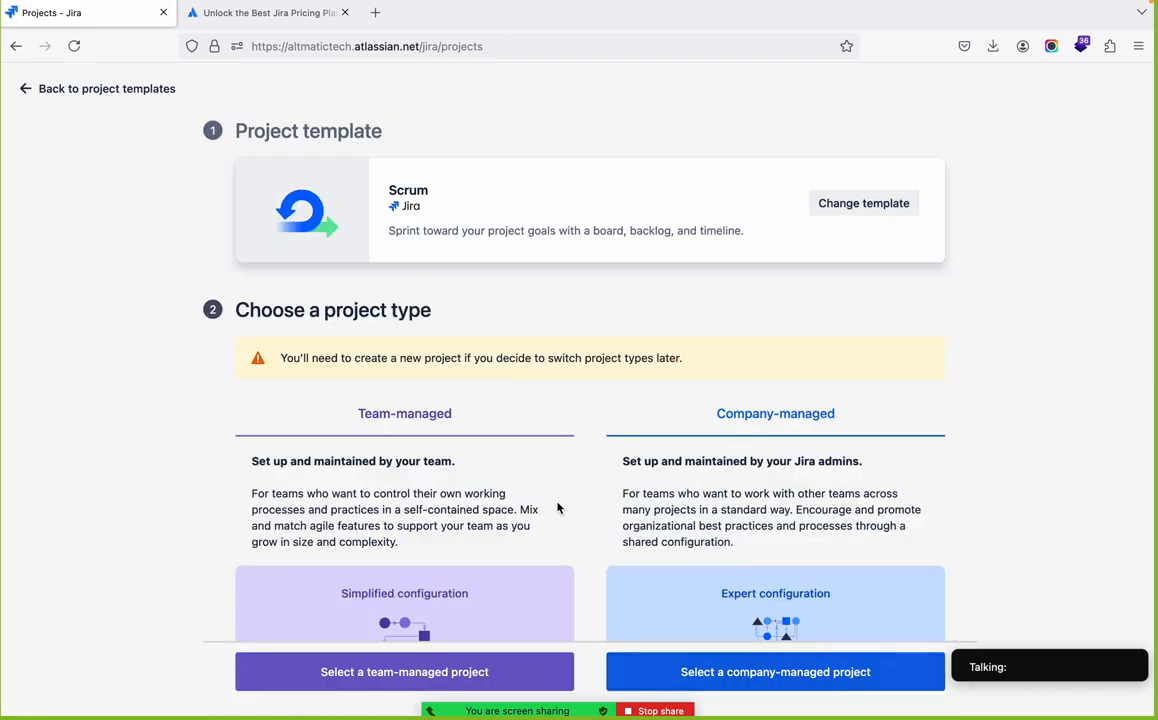
Step: Compare the Team-managed and Company-managed project types, highlighting the project type, Simplified configuration and Expert configuration headings
{"action": "scroll", "coordinate": [558, 508], "scroll_direction": "down", "scroll_amount": 3}
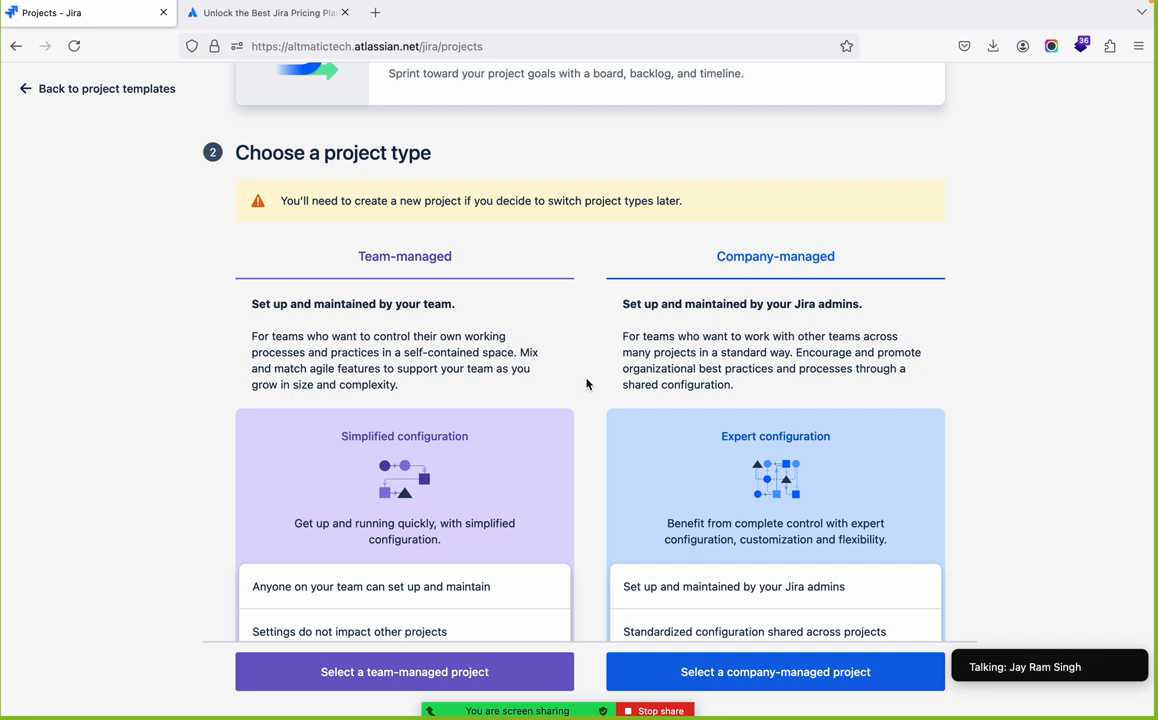
{"action": "triple_click", "coordinate": [411, 155]}
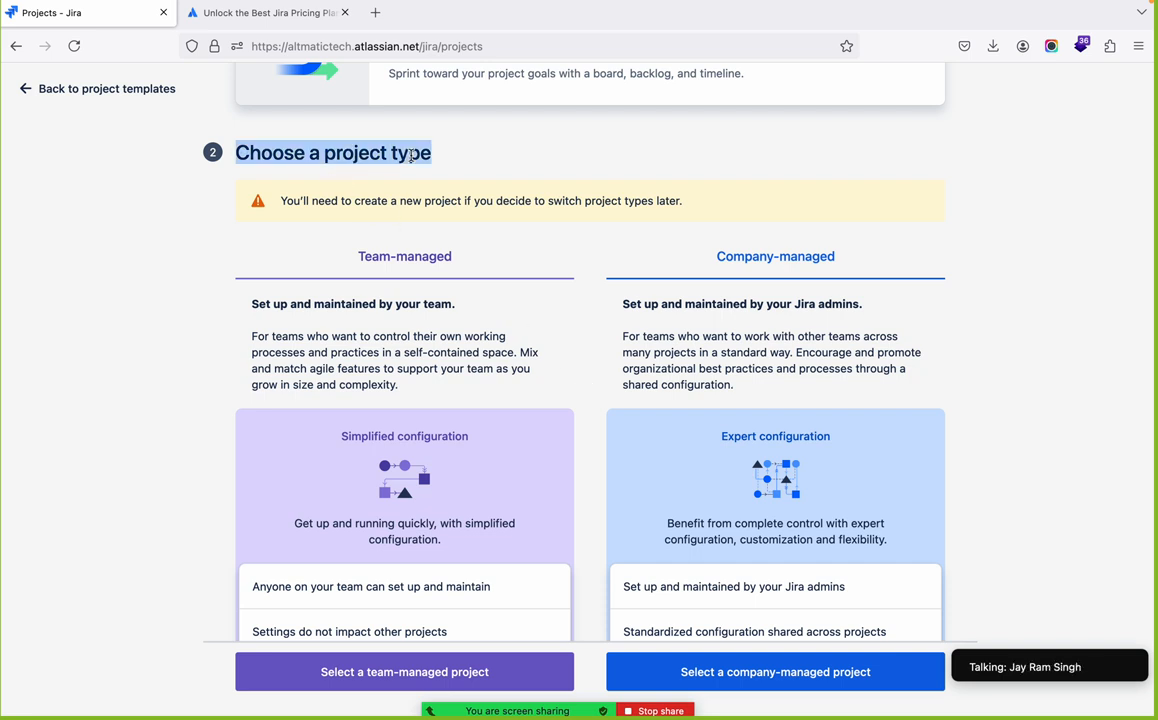
{"action": "left_click", "coordinate": [589, 416]}
{"action": "scroll", "coordinate": [589, 416], "scroll_direction": "down", "scroll_amount": 2}
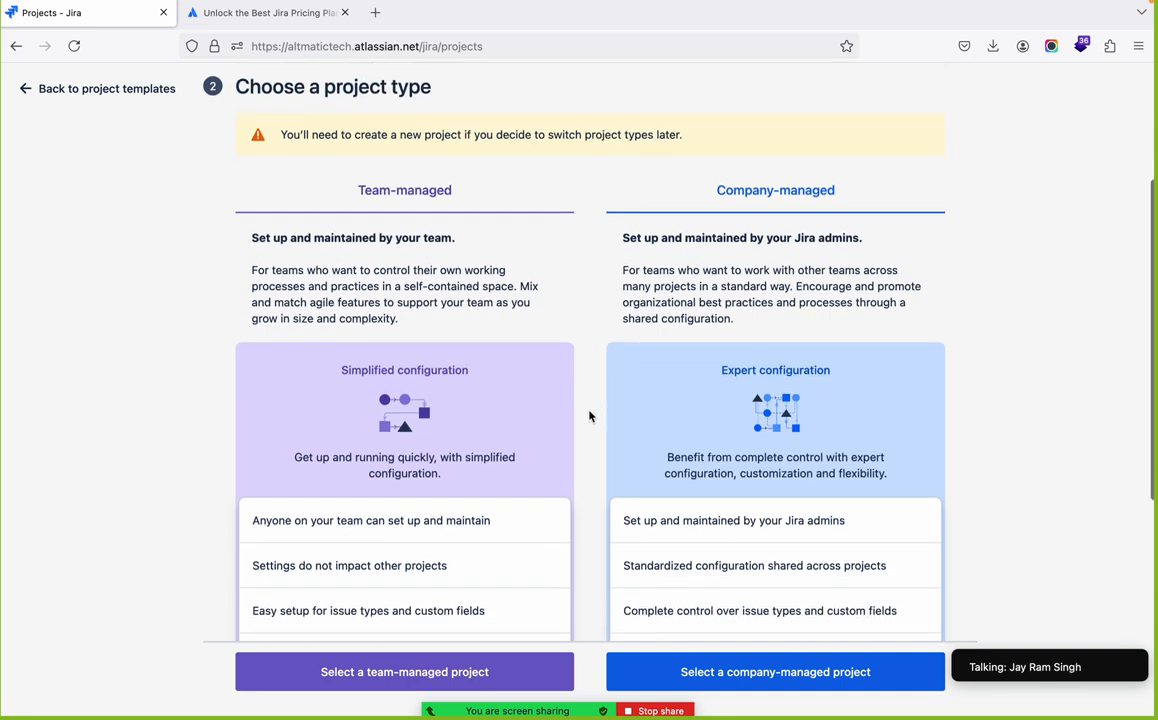
{"action": "triple_click", "coordinate": [448, 370]}
{"action": "triple_click", "coordinate": [744, 371]}
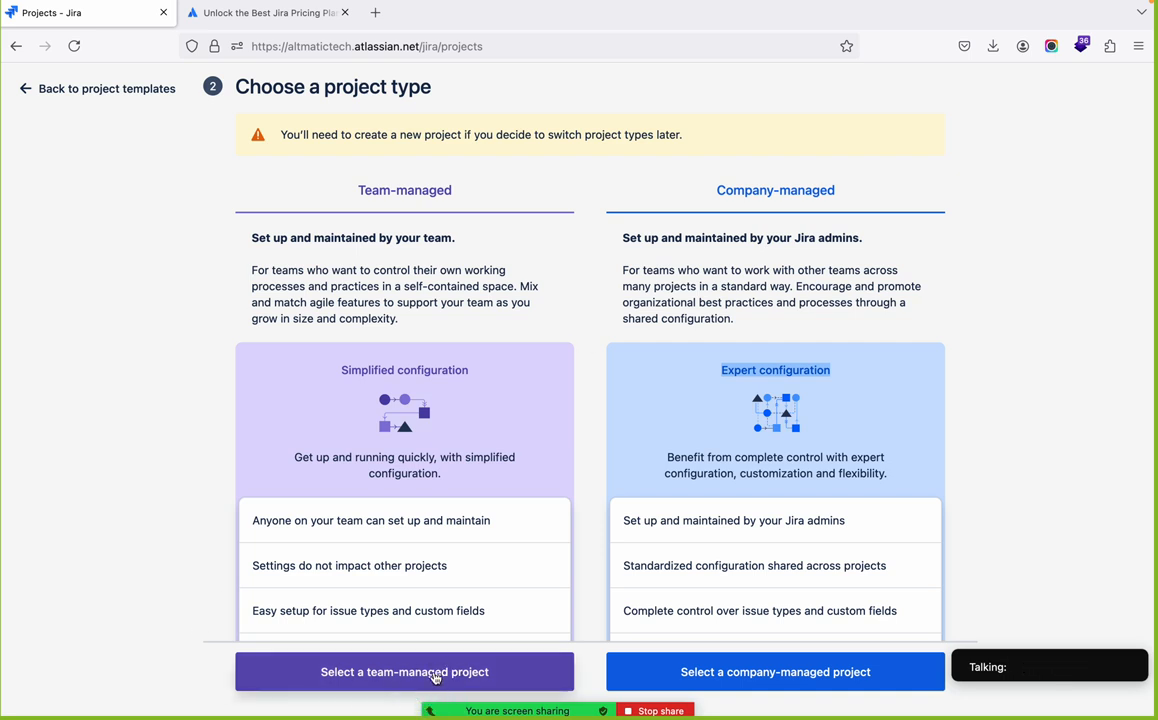
Step: Switch to the Zoom meeting and show its participants in gallery view
{"action": "key", "text": "super+Tab"}
{"action": "key", "text": "super+Tab"}
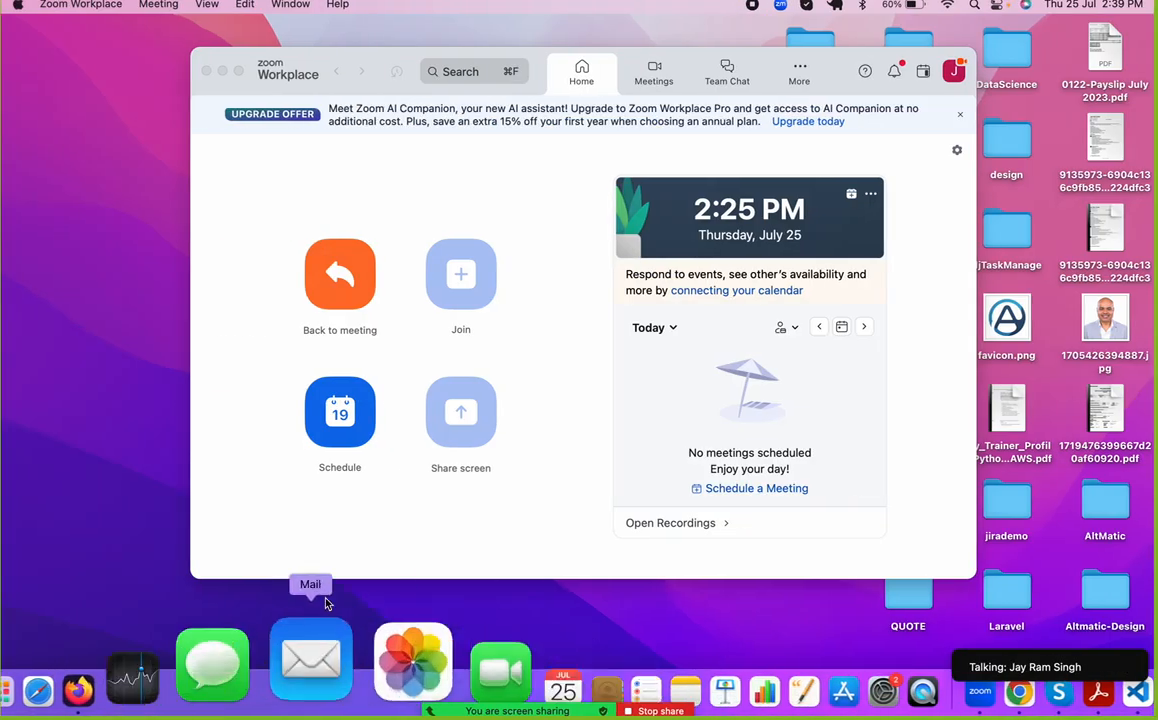
{"action": "mouse_move", "coordinate": [1000, 663]}
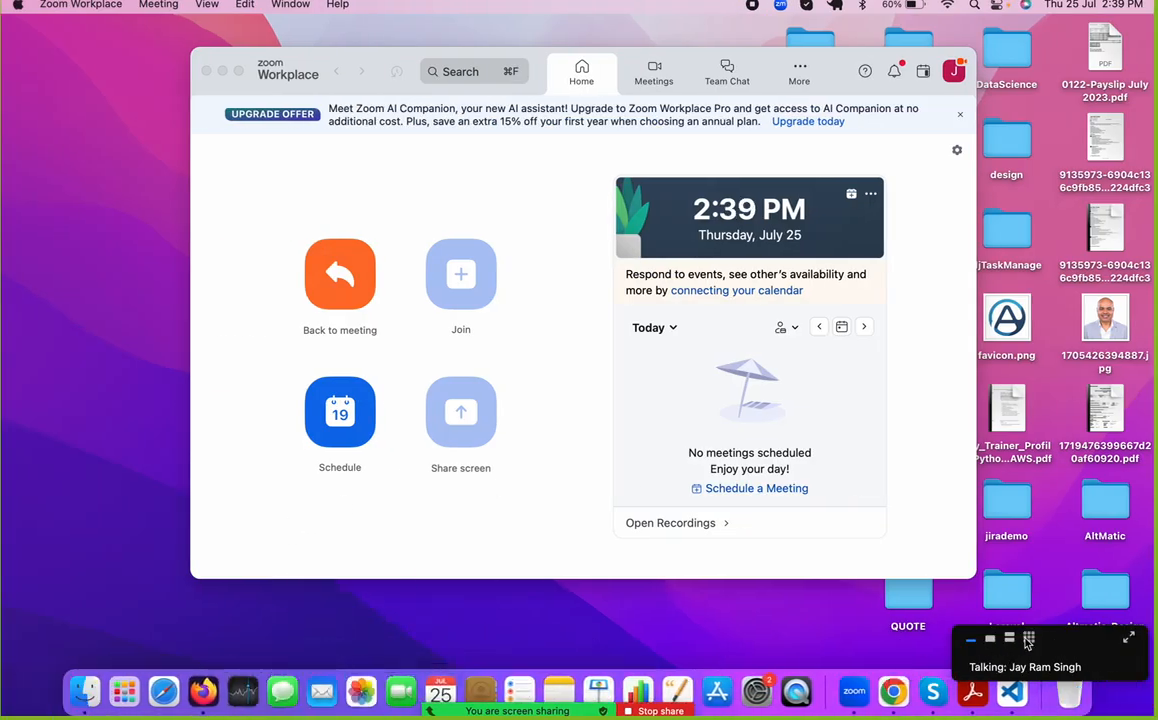
{"action": "left_click", "coordinate": [1027, 640]}
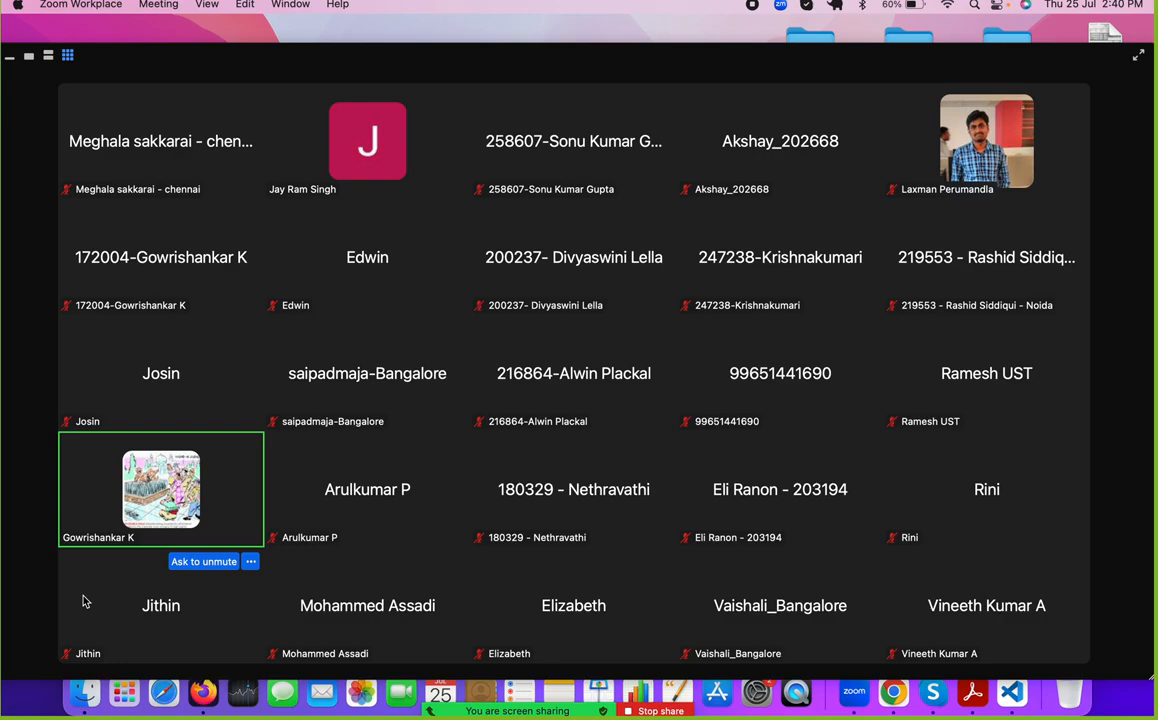
{"action": "key", "text": "ctrl+Right"}
{"action": "key", "text": "ctrl+Left"}
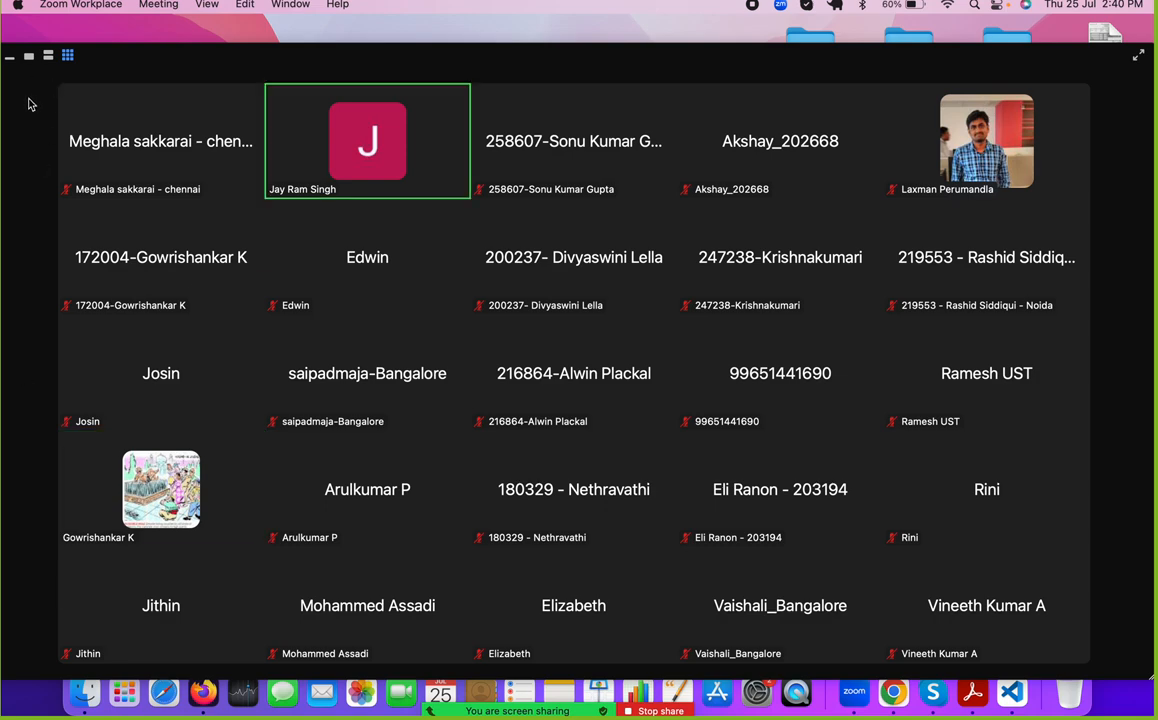
Step: Minimize the participant gallery and bring up the additional options of the meeting controls
{"action": "key", "text": "super+Tab"}
{"action": "key", "text": "super+Tab"}
{"action": "left_click", "coordinate": [10, 58]}
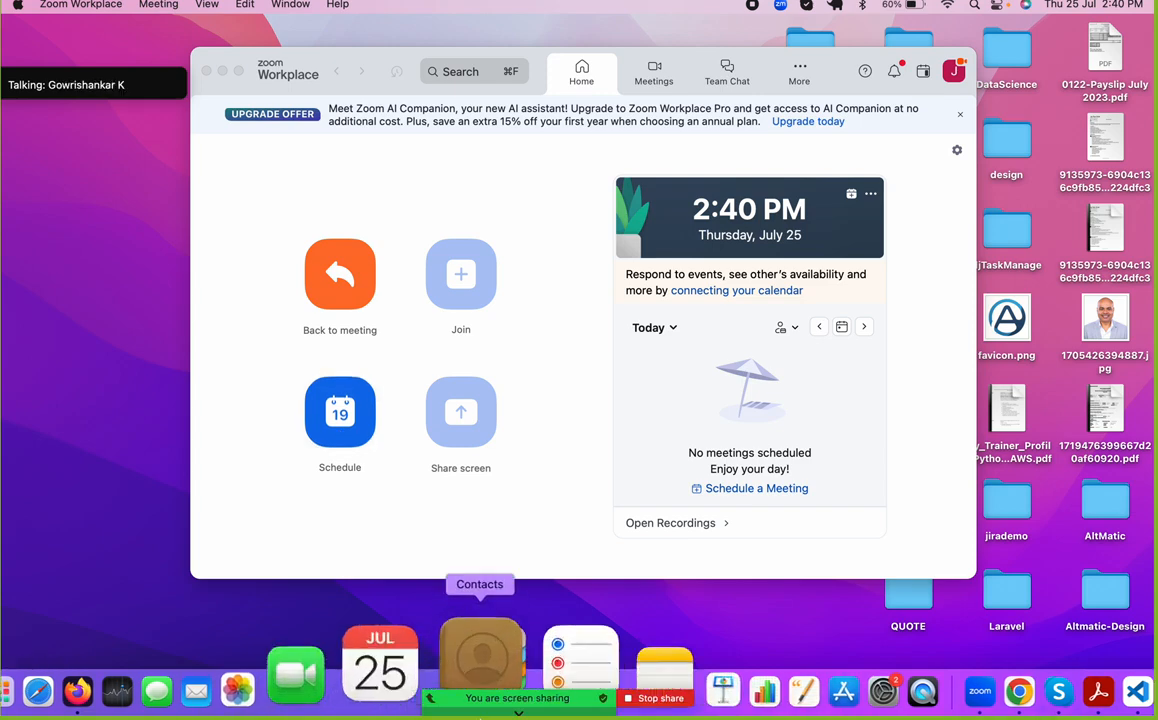
{"action": "mouse_move", "coordinate": [482, 705]}
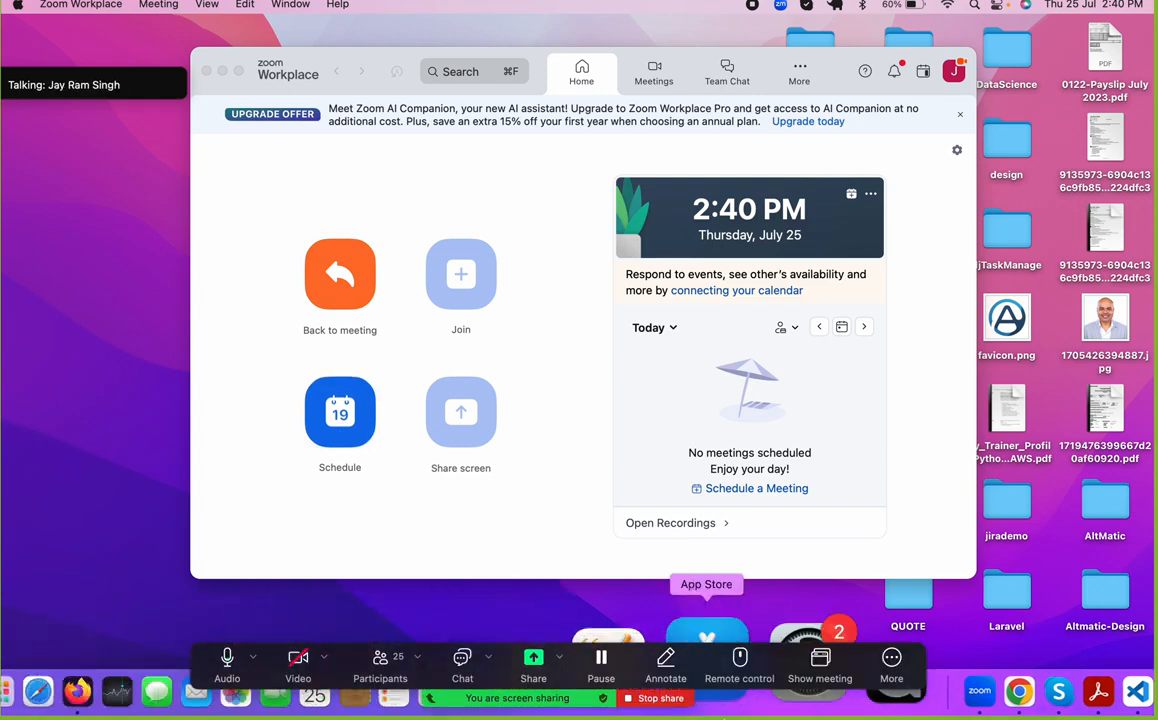
{"action": "left_click", "coordinate": [895, 670]}
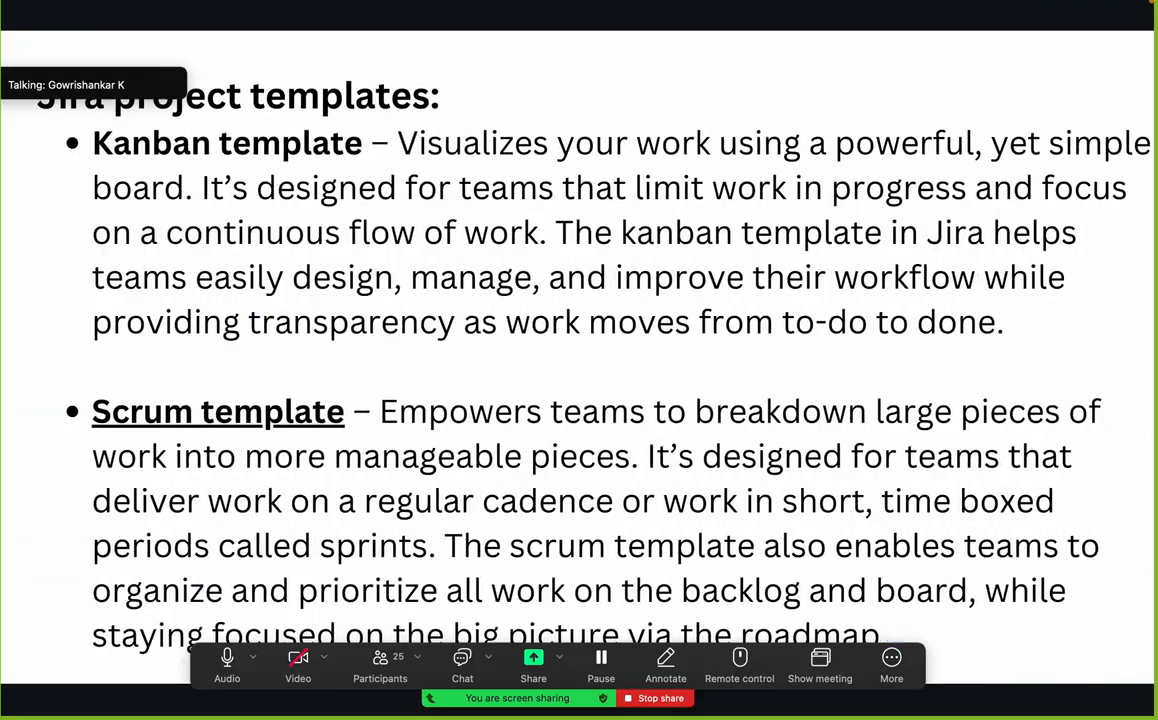
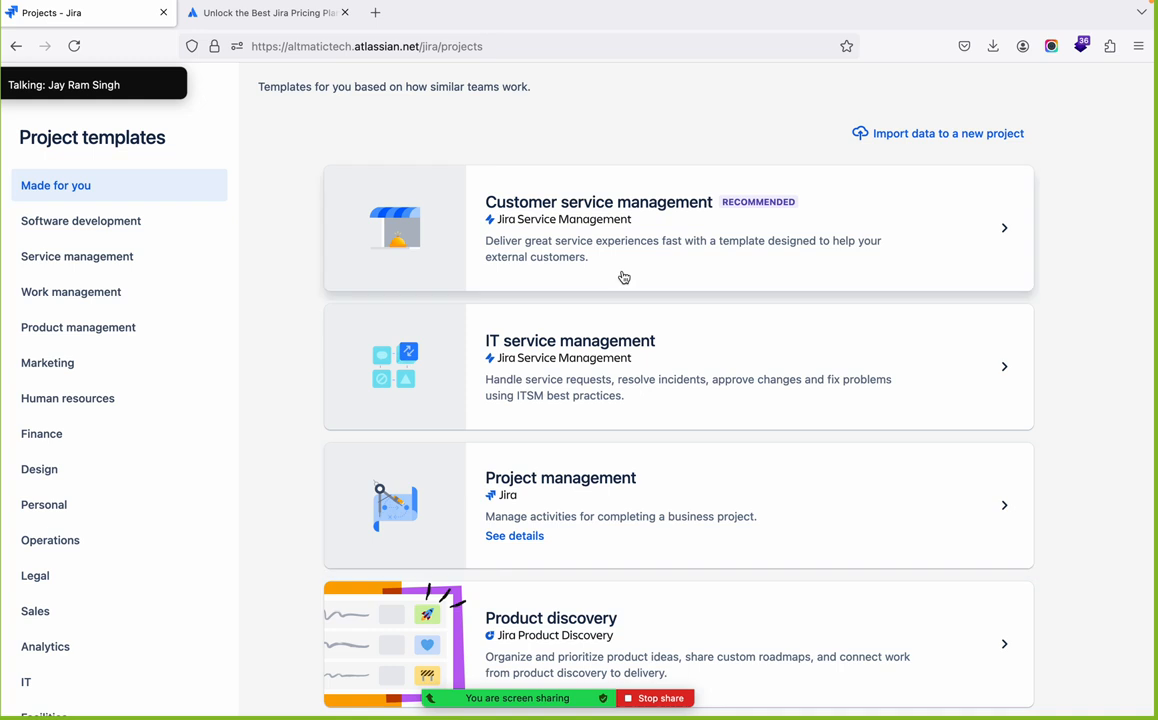
Step: Review the Software development templates again, view the details of the Scrum template and close them
{"action": "left_click", "coordinate": [70, 230]}
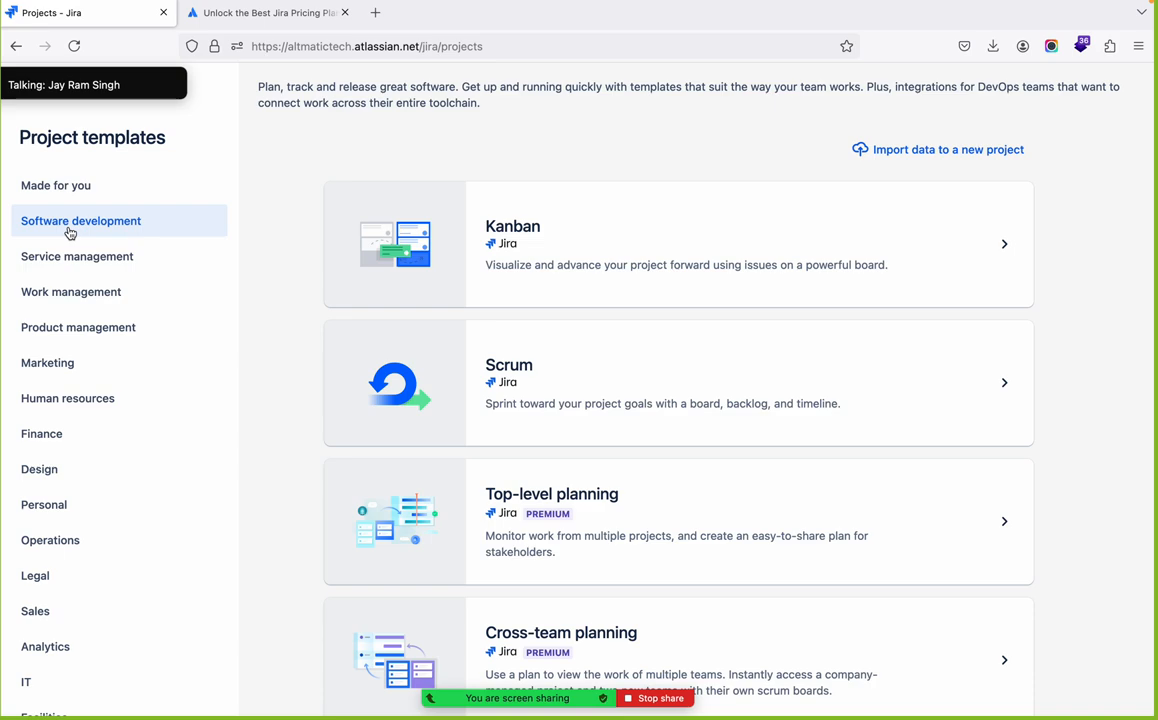
{"action": "scroll", "coordinate": [517, 554], "scroll_direction": "down", "scroll_amount": 3}
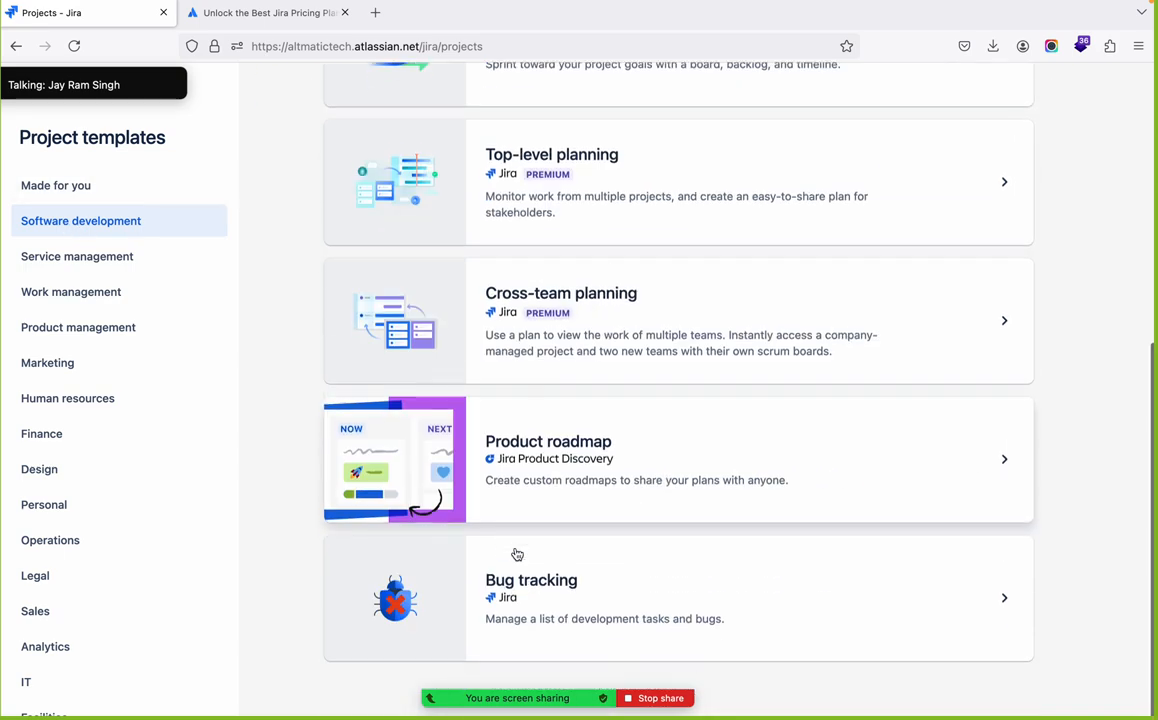
{"action": "scroll", "coordinate": [517, 554], "scroll_direction": "up", "scroll_amount": 4}
{"action": "scroll", "coordinate": [517, 554], "scroll_direction": "down", "scroll_amount": 4}
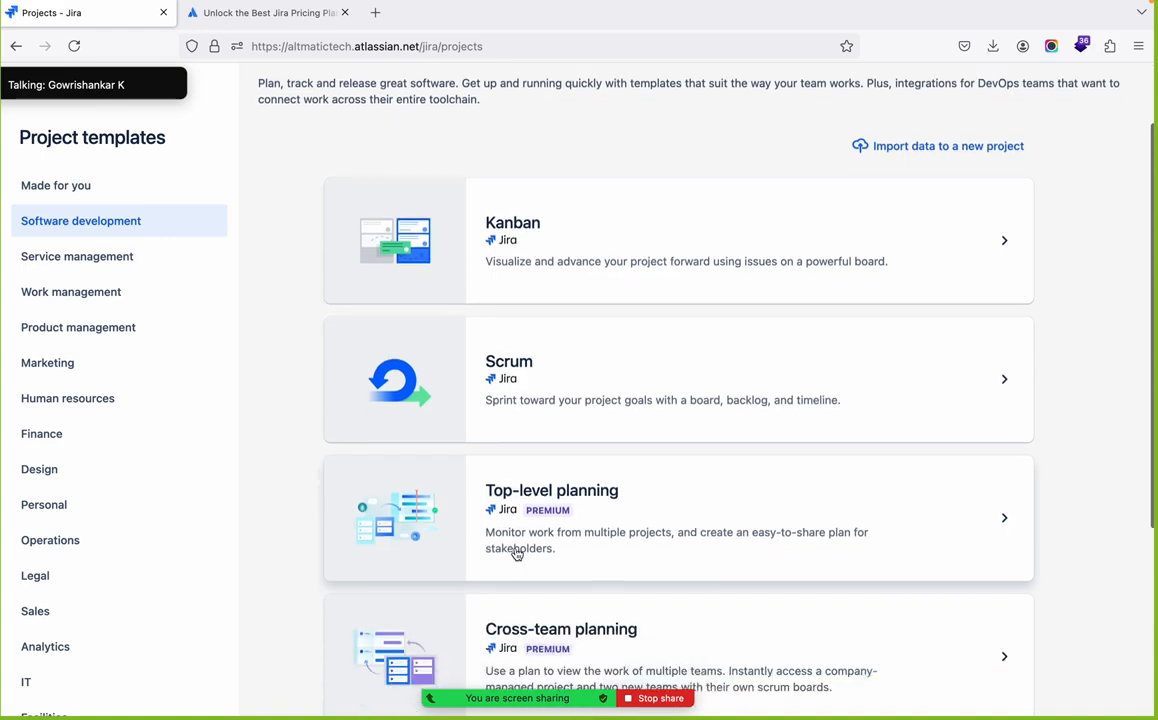
{"action": "scroll", "coordinate": [517, 554], "scroll_direction": "up", "scroll_amount": 4}
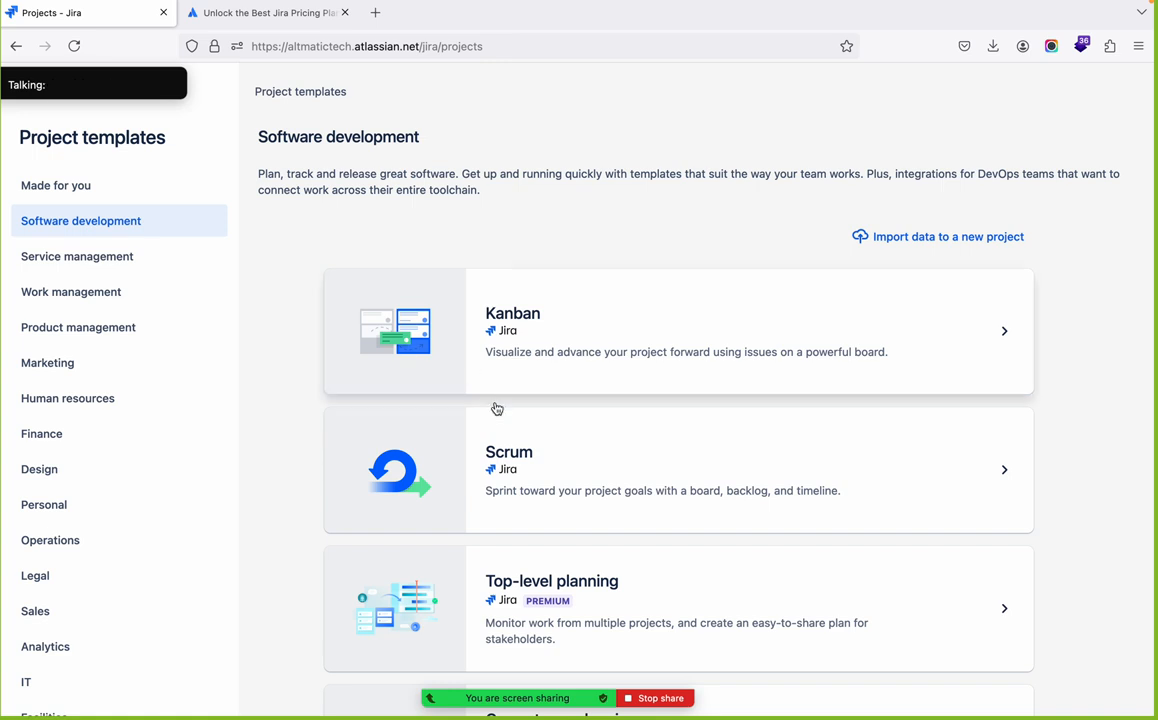
{"action": "left_click", "coordinate": [551, 468]}
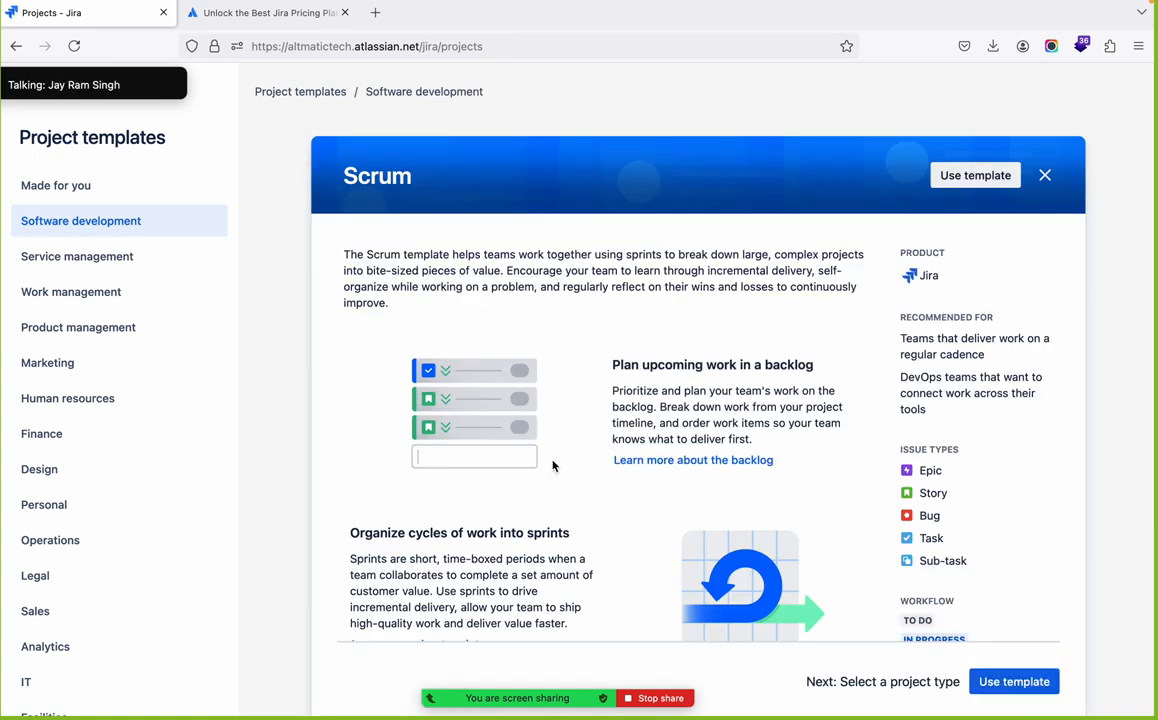
{"action": "left_click", "coordinate": [1046, 178]}
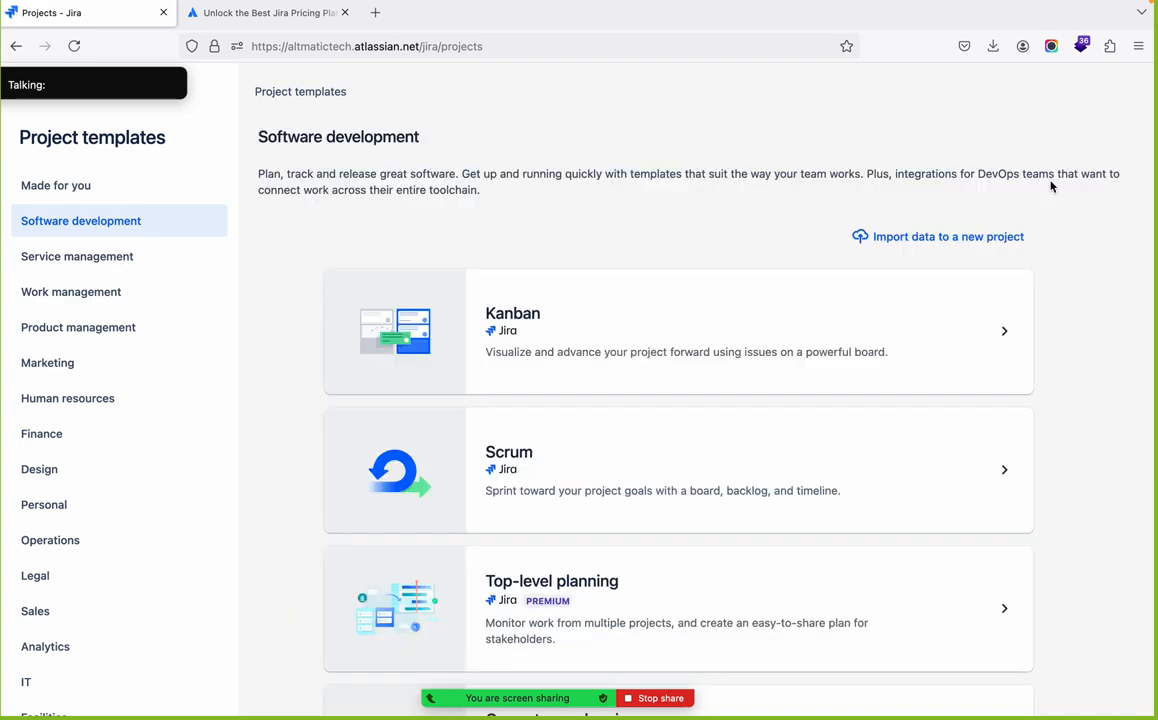
Step: Switch to Zoom and show the meeting participants in grid view
{"action": "key", "text": "super+Tab"}
{"action": "key", "text": "super+Tab"}
{"action": "key", "text": "super+Tab"}
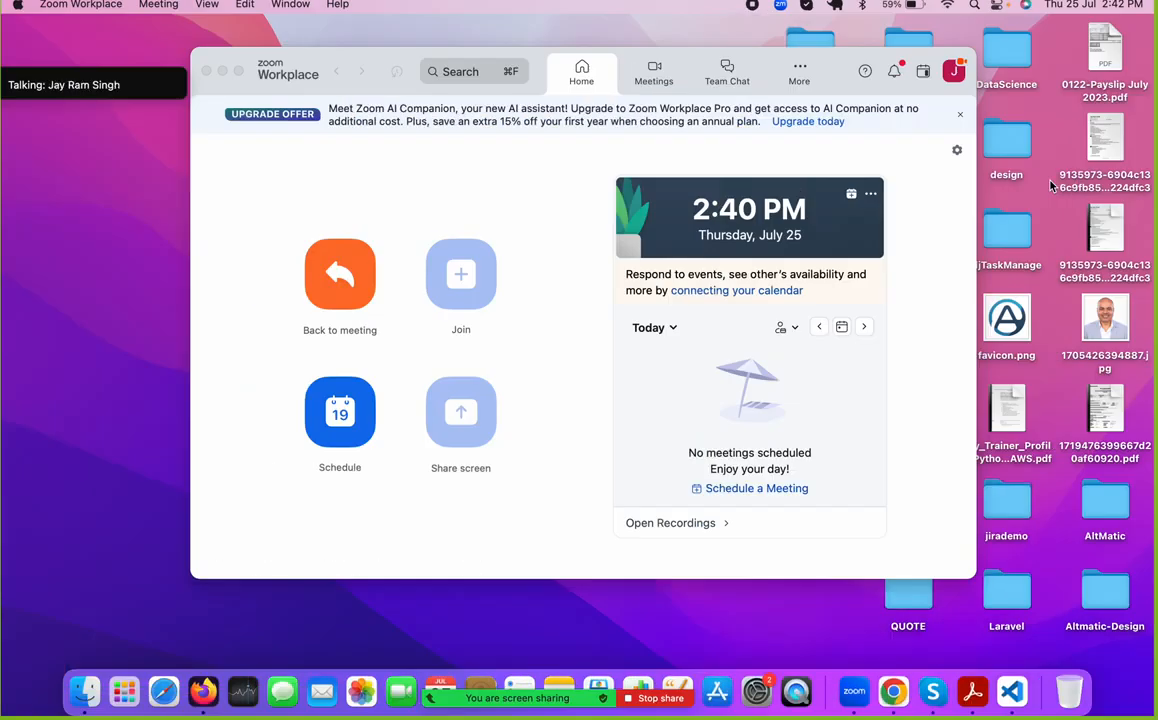
{"action": "mouse_move", "coordinate": [64, 72]}
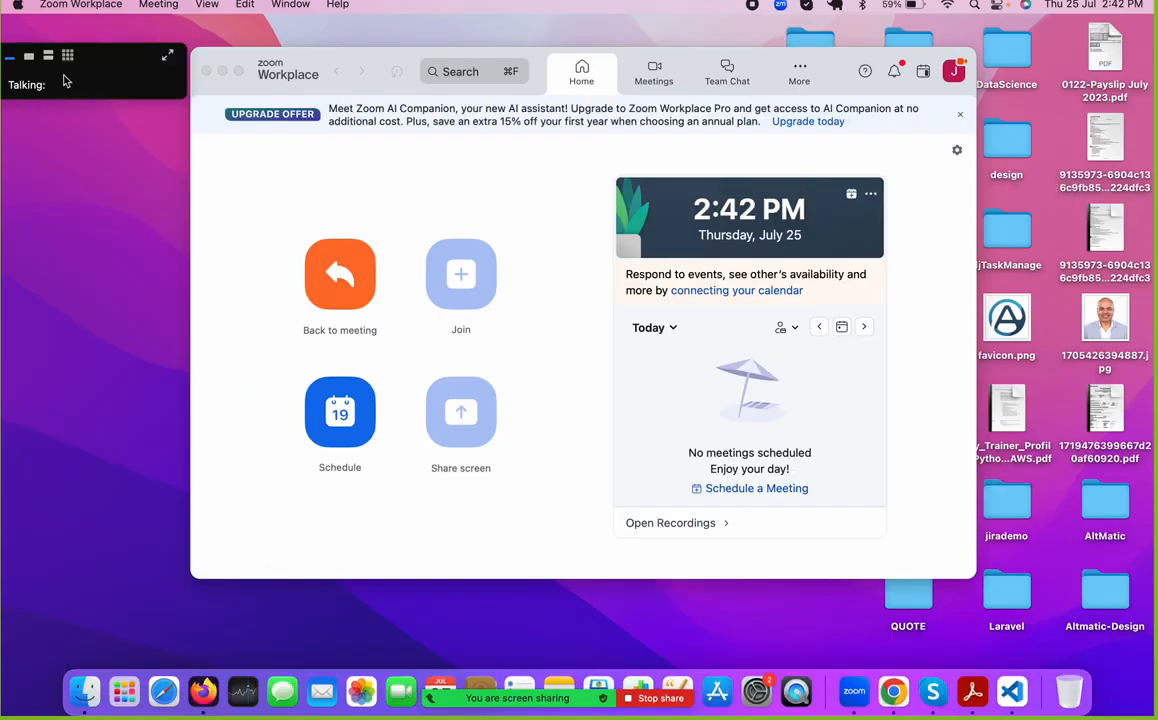
{"action": "left_click", "coordinate": [67, 56]}
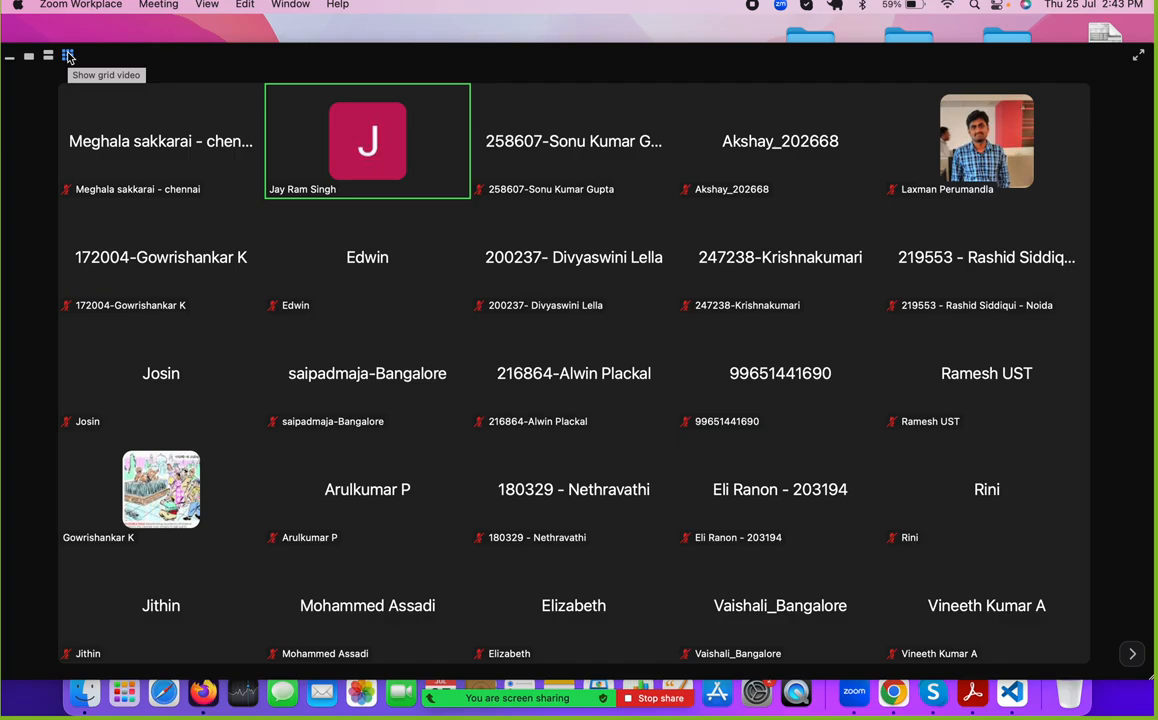
Step: Minimize the participant grid and switch back to Jira's Software development templates in the browser
{"action": "key", "text": "super+Tab"}
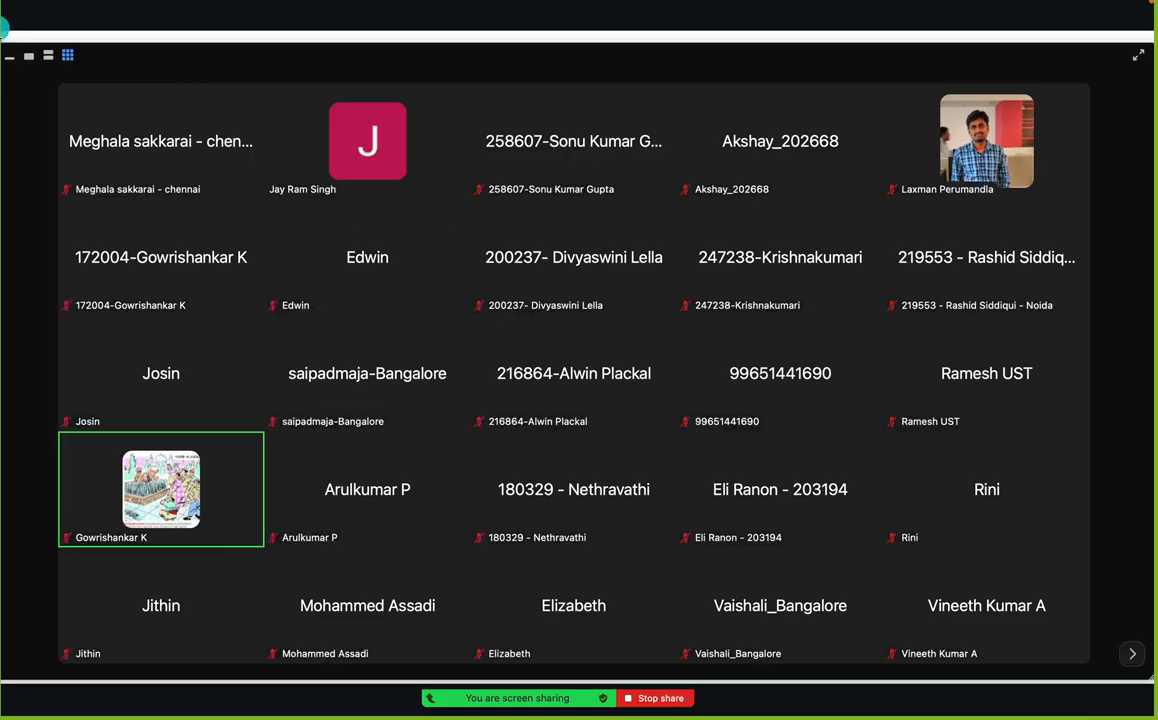
{"action": "left_click", "coordinate": [12, 59]}
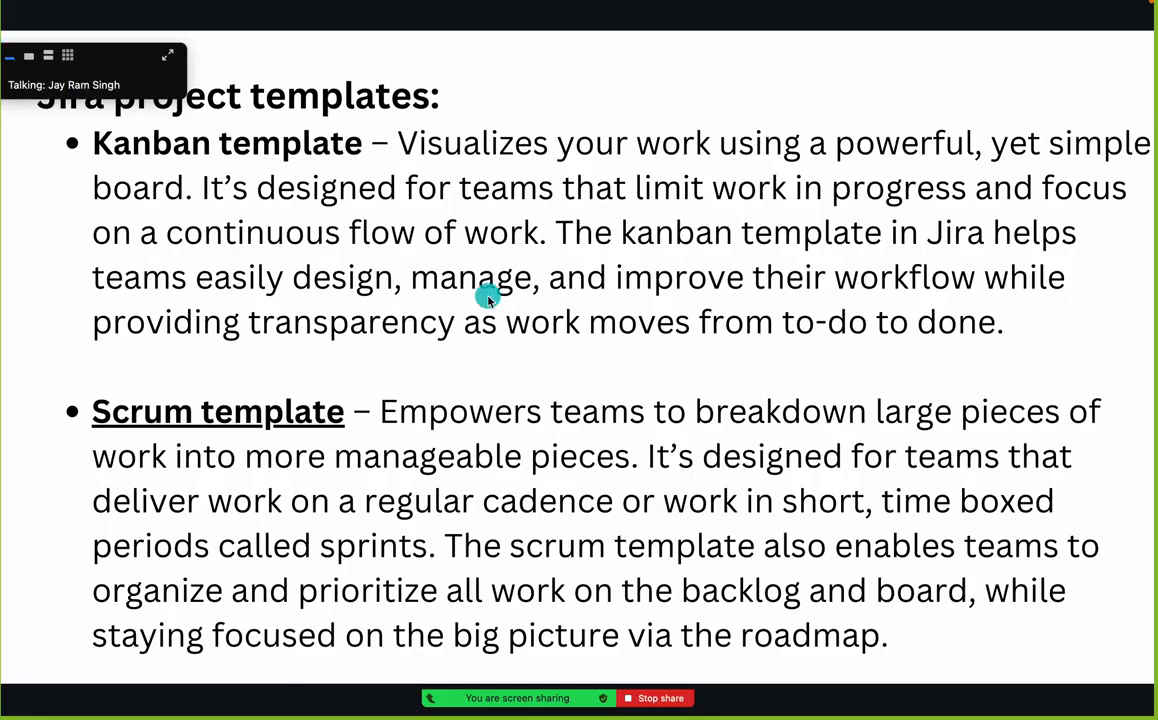
{"action": "key", "text": "super+Tab"}
{"action": "key", "text": "super+Tab"}
{"action": "key", "text": "super+Tab"}
{"action": "key", "text": "super+Tab"}
{"action": "key", "text": "super+Tab"}
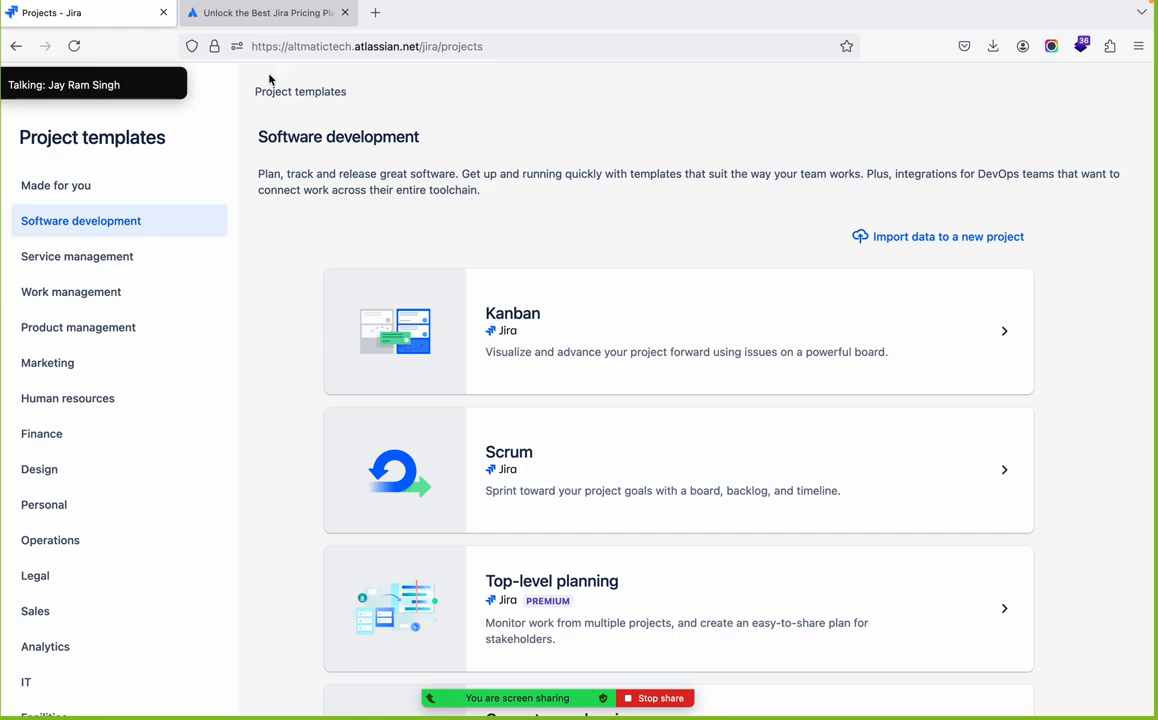
Step: Use the Scrum template for a new project, compare the two project types and select the team-managed one
{"action": "left_click", "coordinate": [527, 463]}
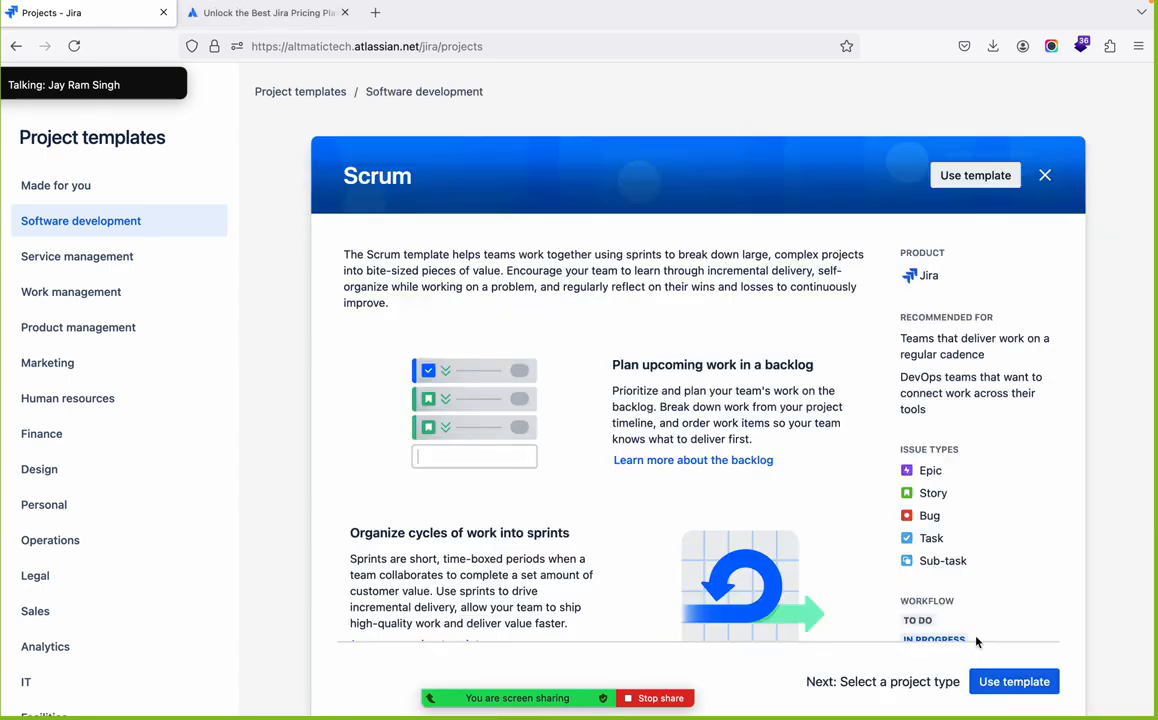
{"action": "left_click", "coordinate": [997, 683]}
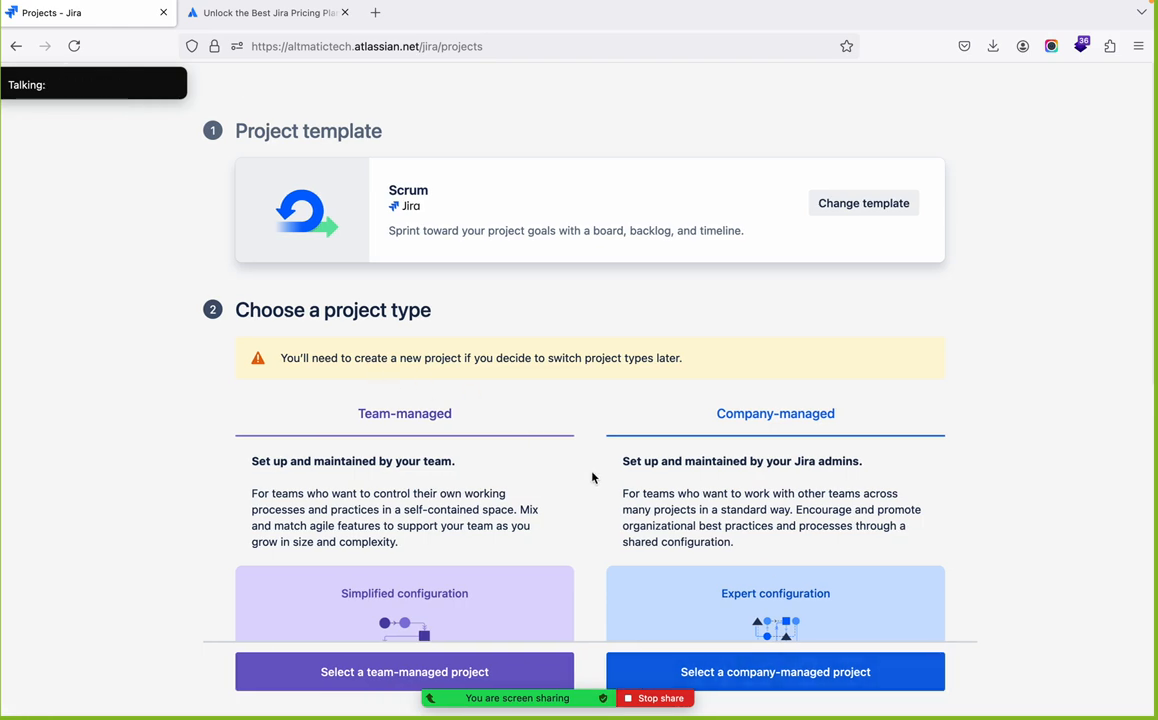
{"action": "scroll", "coordinate": [592, 478], "scroll_direction": "down", "scroll_amount": 5}
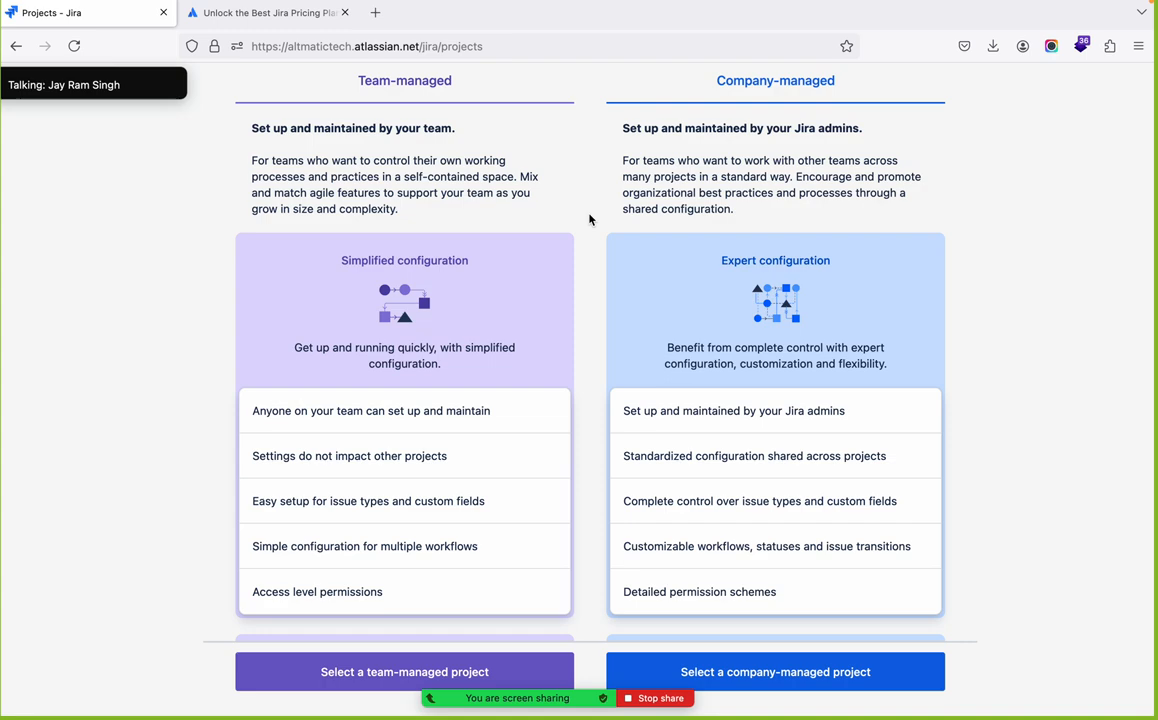
{"action": "scroll", "coordinate": [589, 219], "scroll_direction": "up", "scroll_amount": 3}
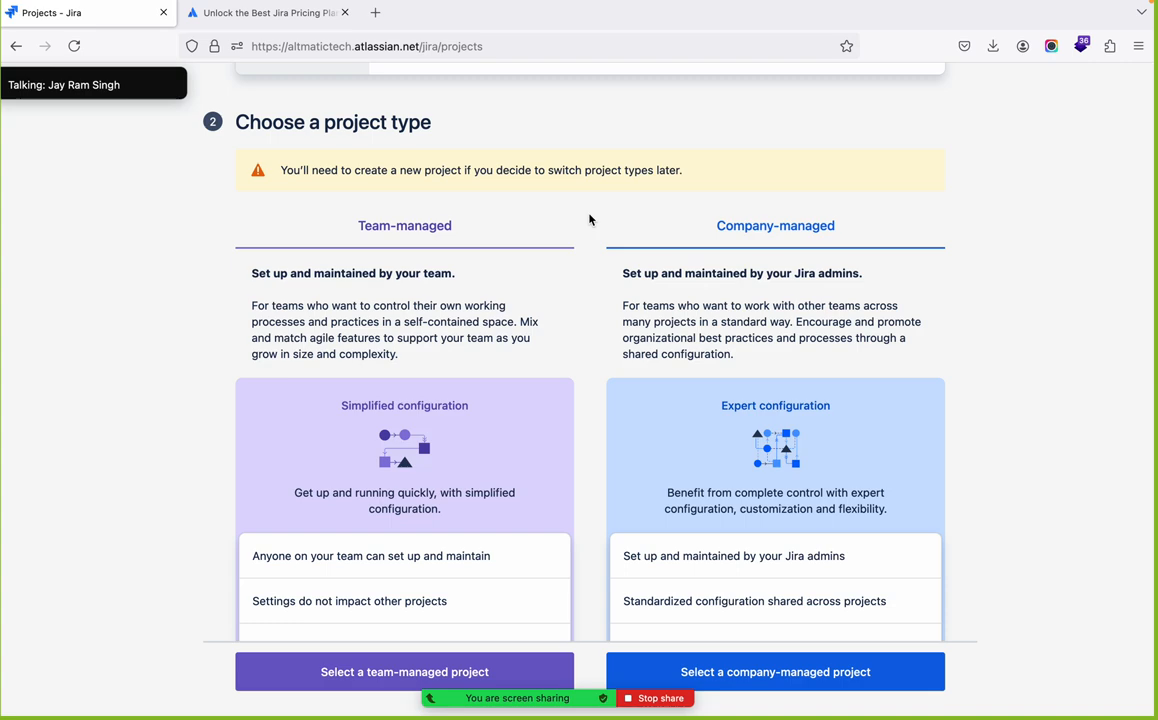
{"action": "scroll", "coordinate": [589, 219], "scroll_direction": "down", "scroll_amount": 3}
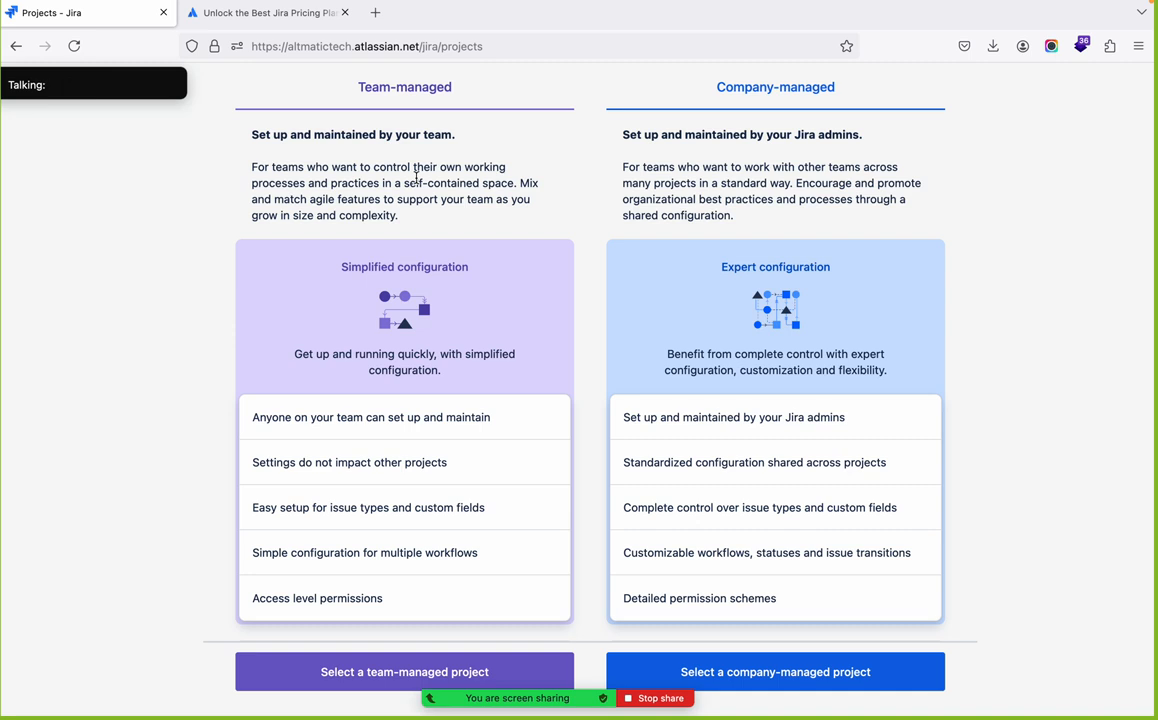
{"action": "triple_click", "coordinate": [717, 179]}
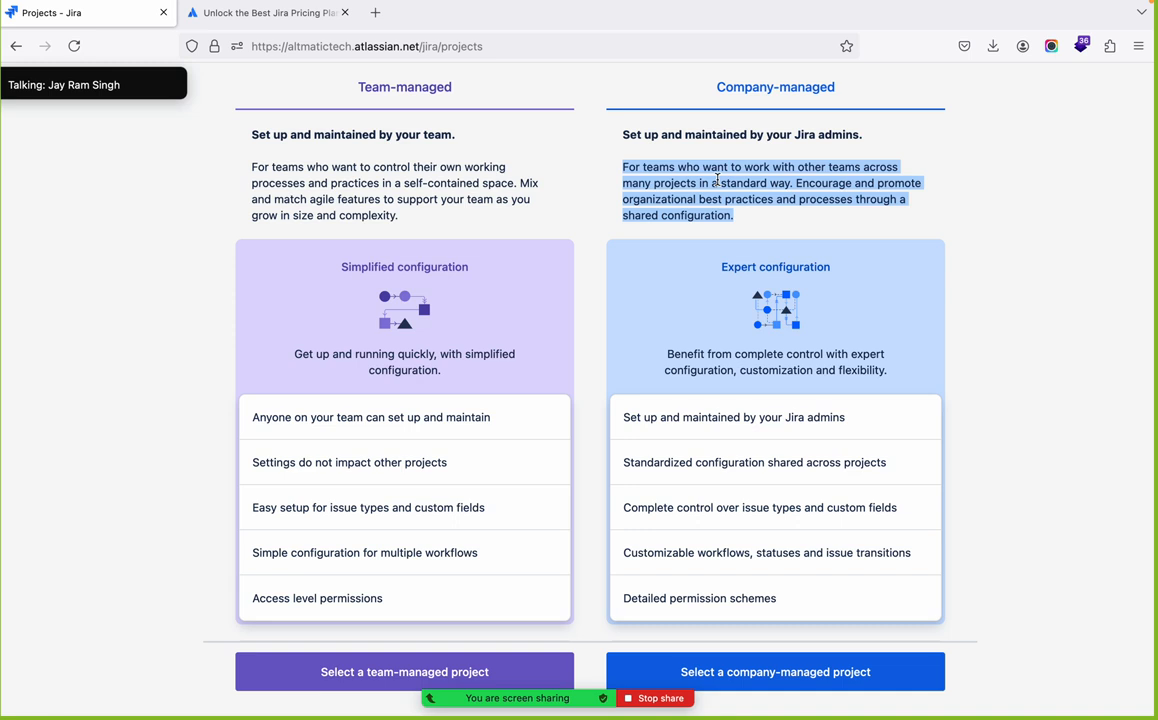
{"action": "left_click", "coordinate": [740, 91]}
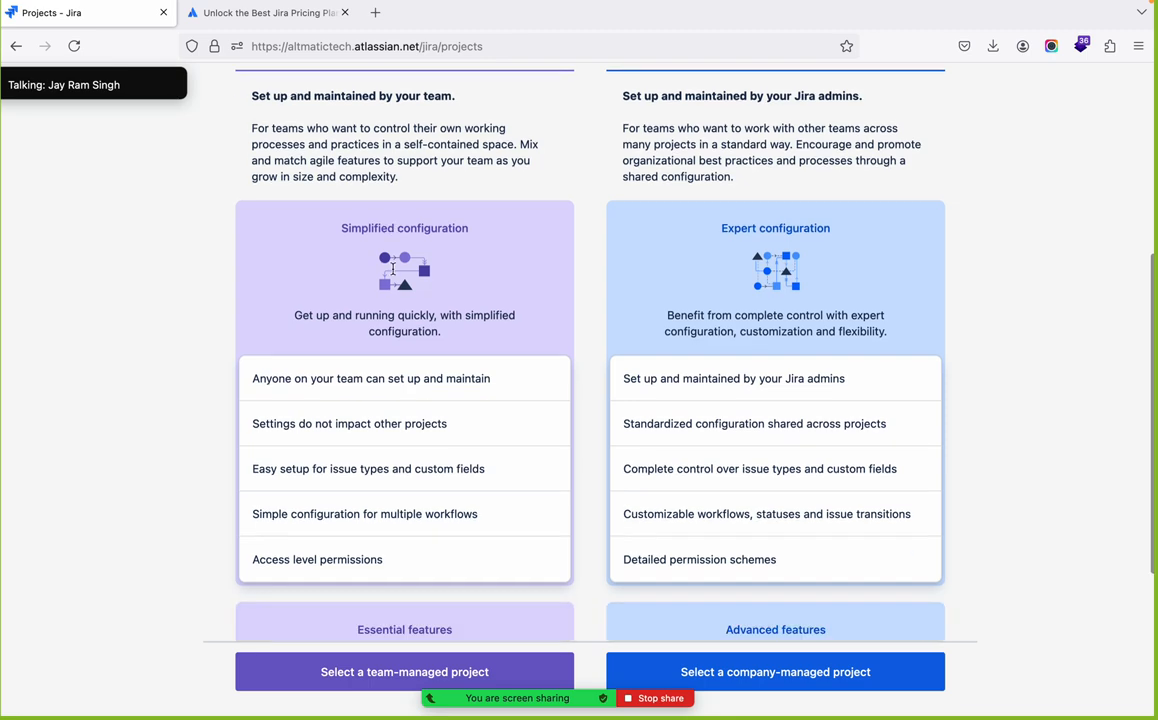
{"action": "scroll", "coordinate": [393, 270], "scroll_direction": "down", "scroll_amount": 5}
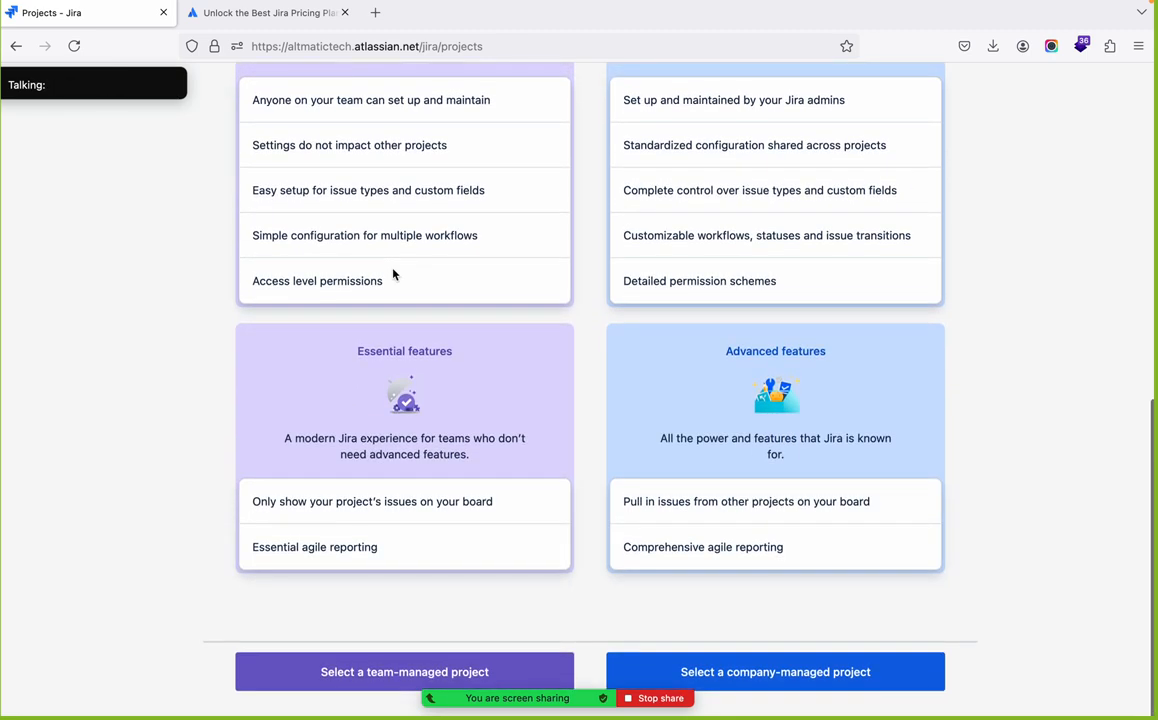
{"action": "left_click", "coordinate": [362, 672]}
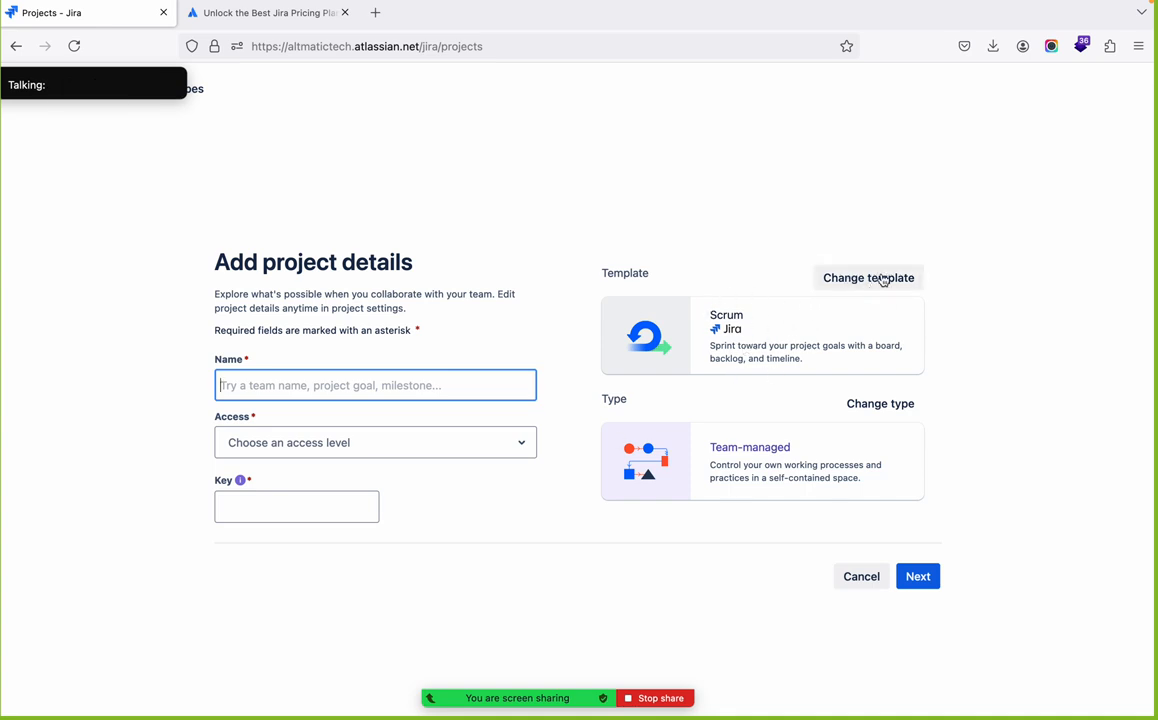
Step: Review the chosen template and project type in the project details, highlighting the Template and Type labels
{"action": "double_click", "coordinate": [628, 273]}
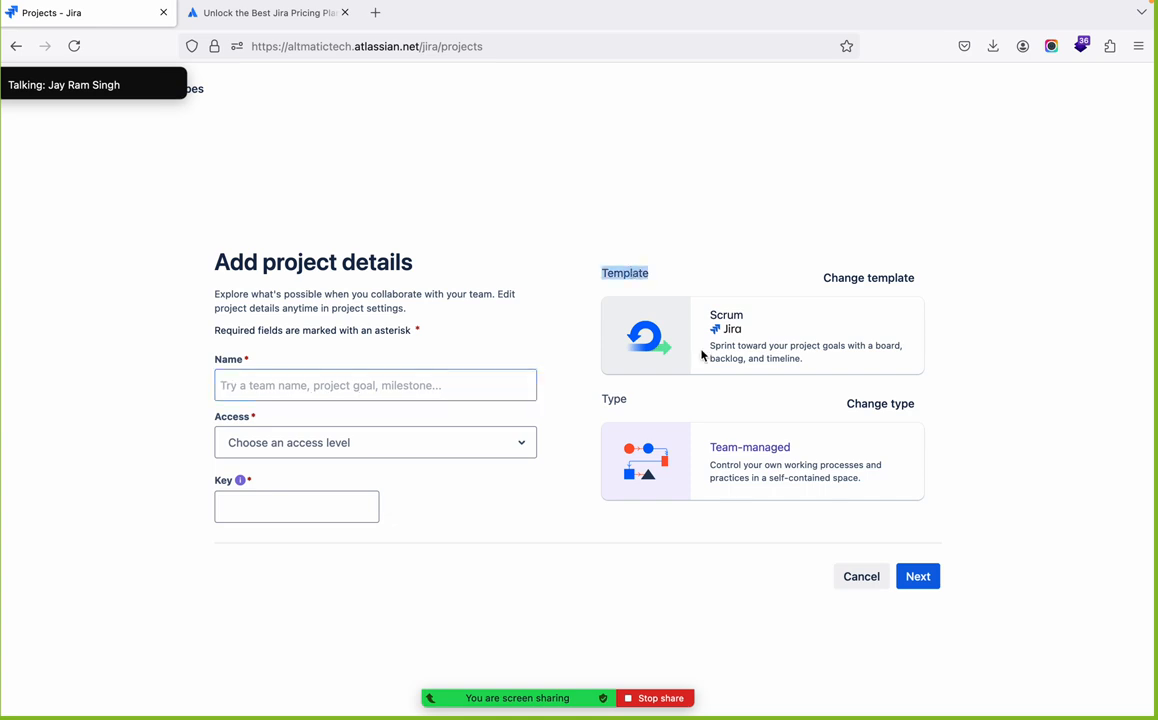
{"action": "double_click", "coordinate": [614, 399]}
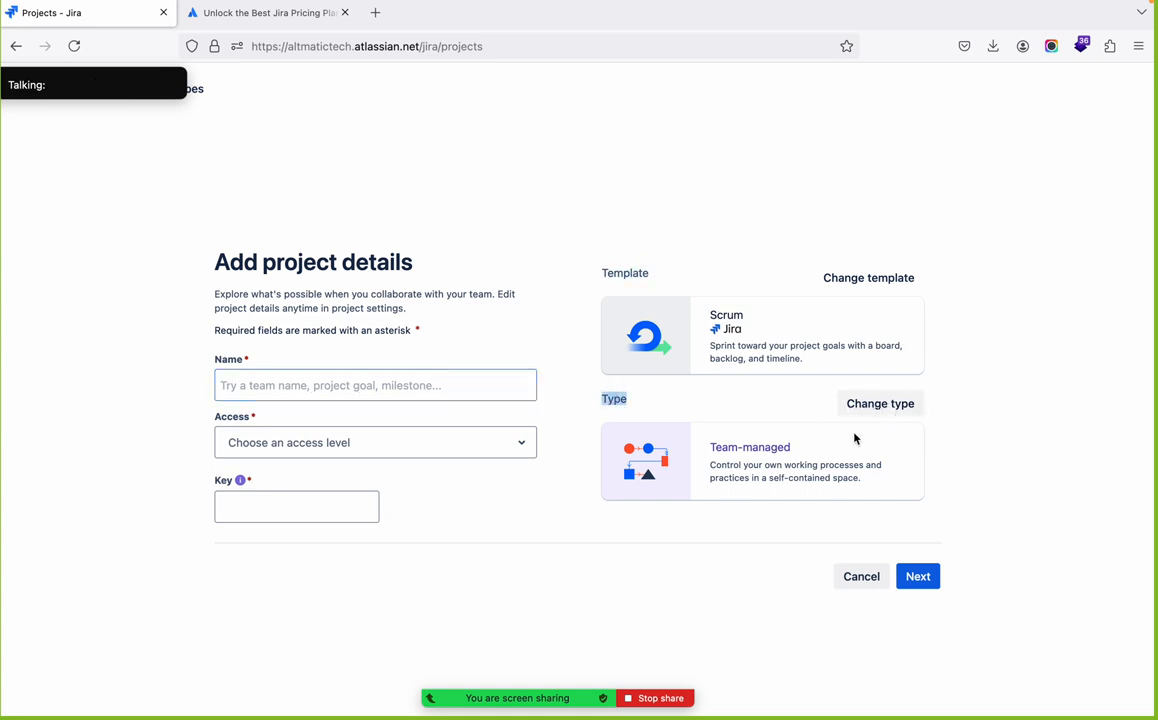
{"action": "left_click", "coordinate": [941, 463]}
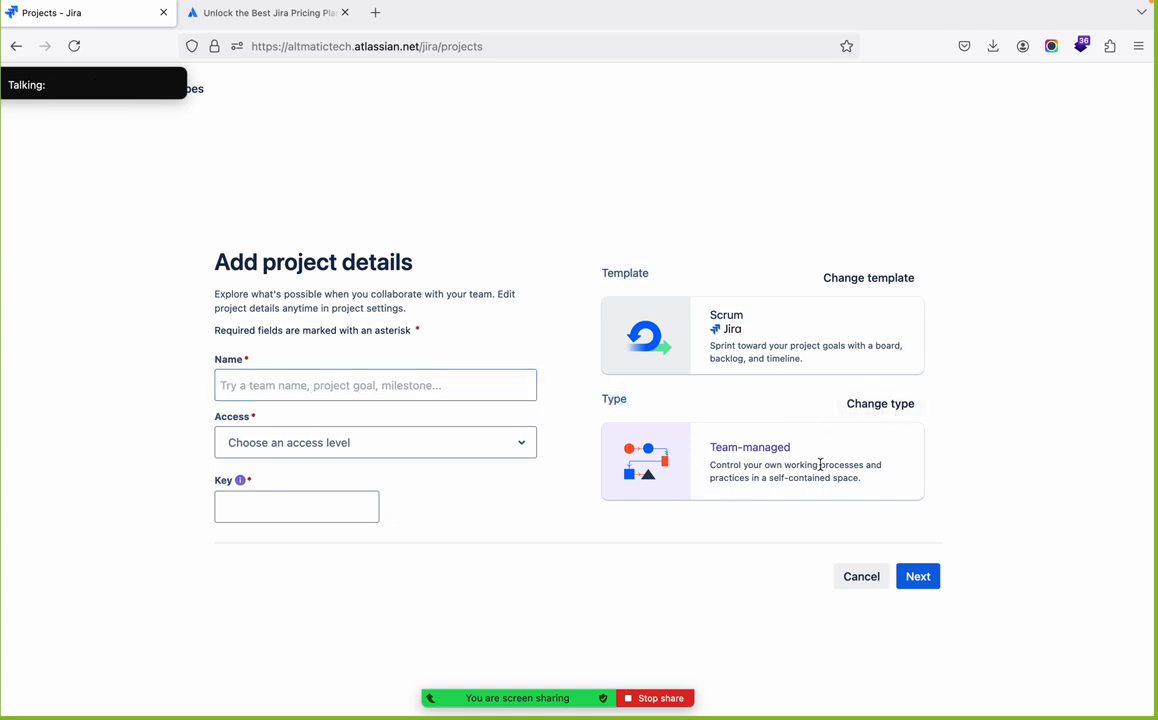
Step: Name the project "My First Scrum Project"
{"action": "left_click", "coordinate": [455, 385]}
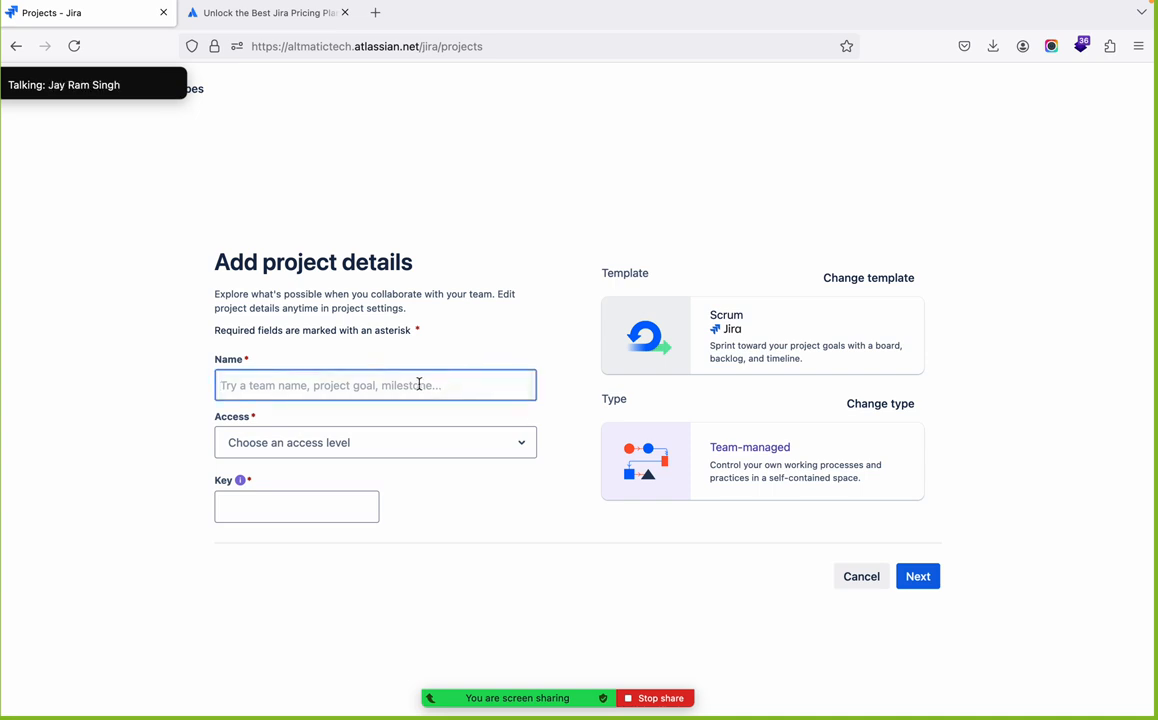
{"action": "type", "text": "M"}
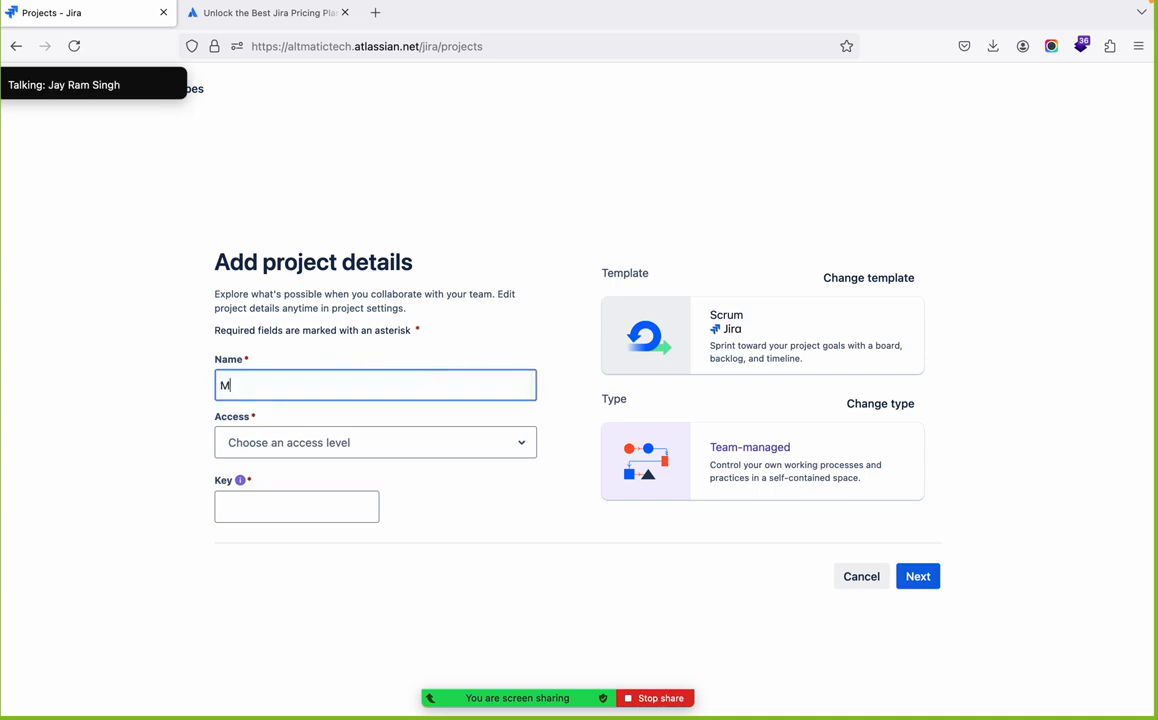
{"action": "type", "text": "y First"}
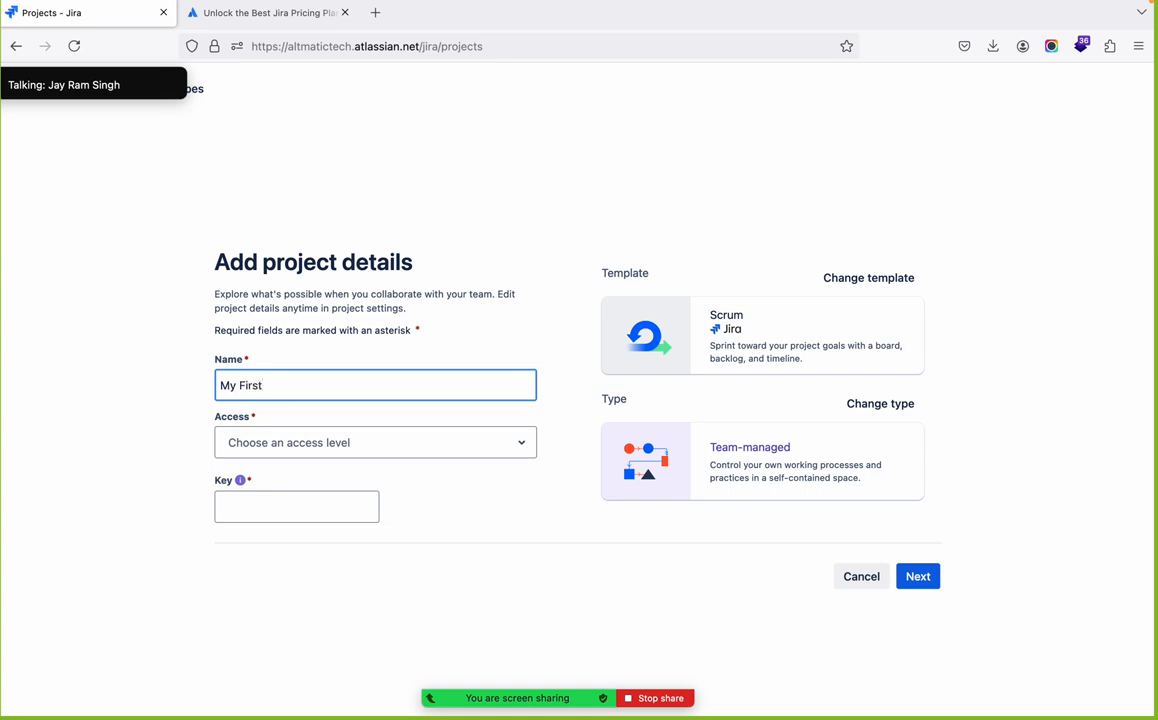
{"action": "type", "text": " Scrum Project"}
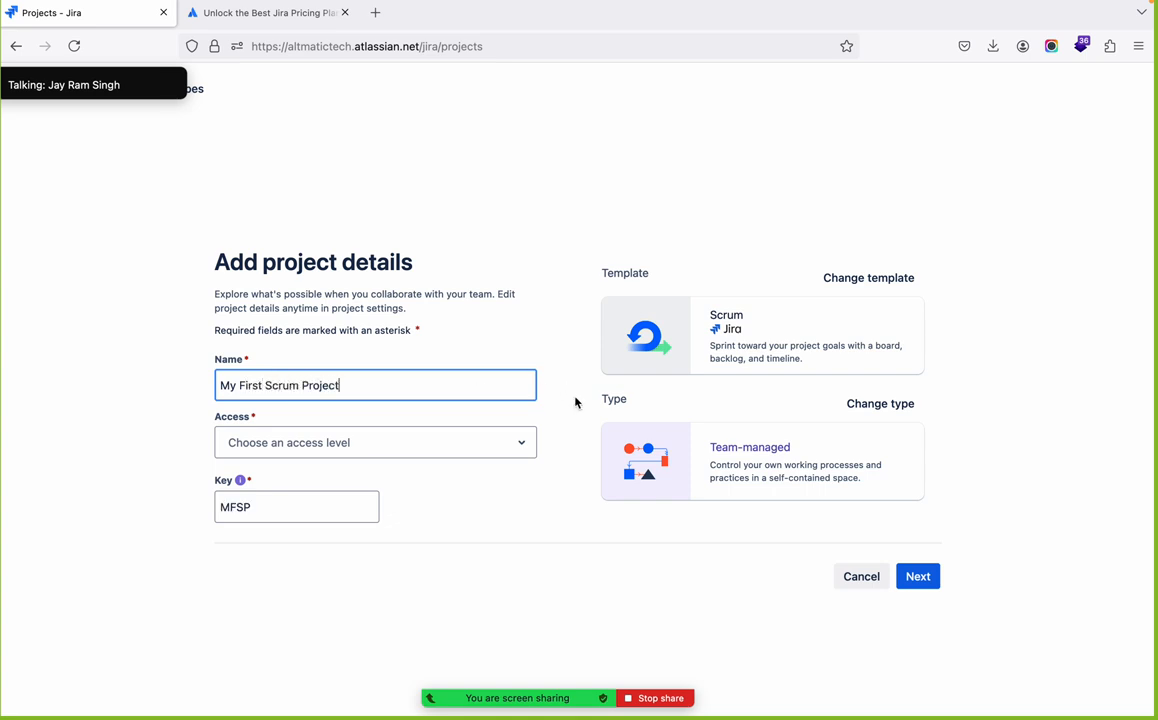
Step: Review the Private, Limited and Open access levels and highlight the Jira site's web address
{"action": "left_click", "coordinate": [473, 447]}
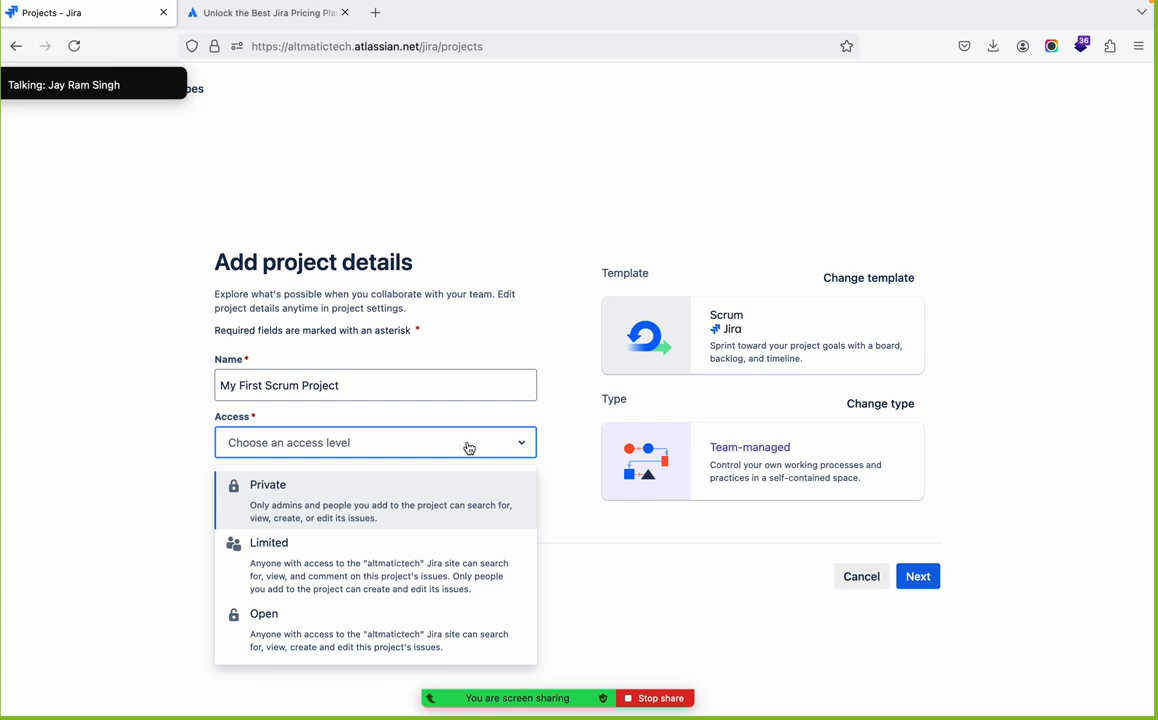
{"action": "left_click", "coordinate": [121, 490]}
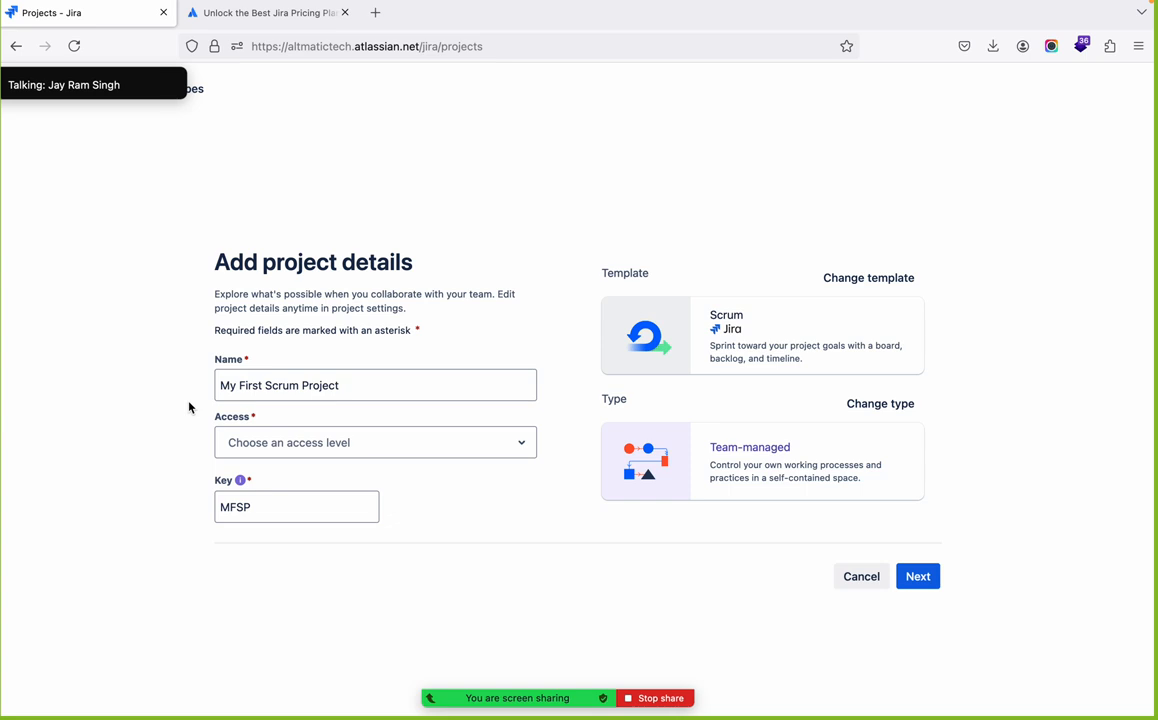
{"action": "left_click", "coordinate": [294, 451]}
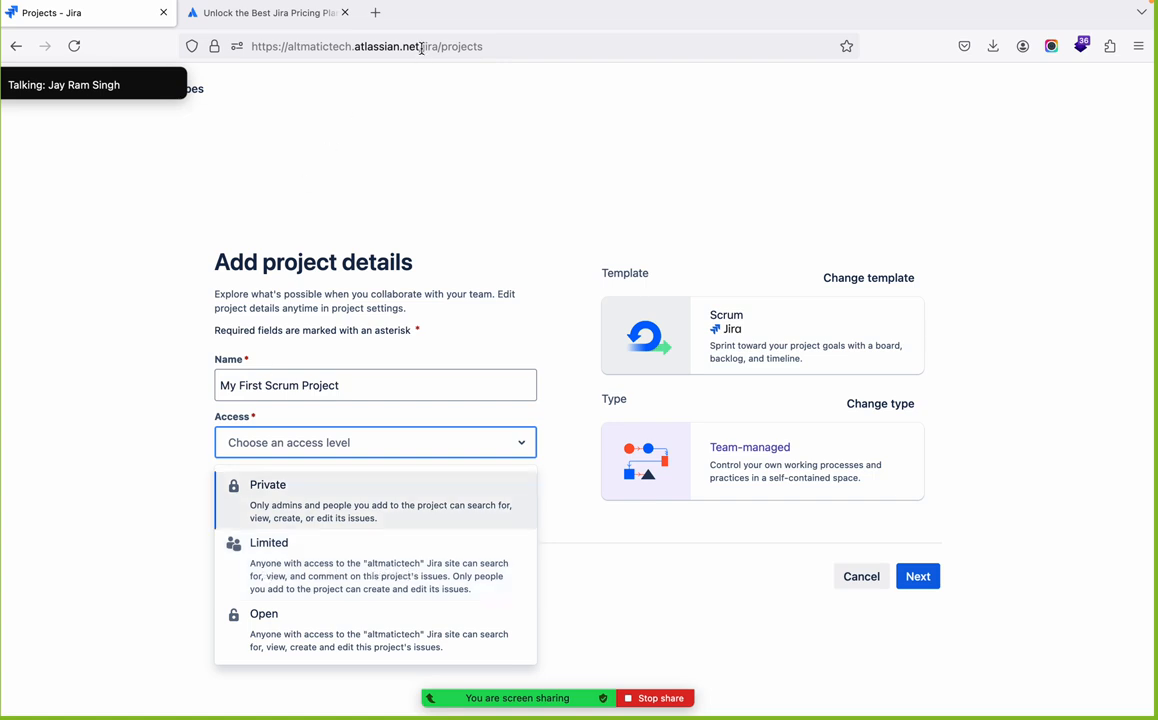
{"action": "left_click", "coordinate": [380, 46]}
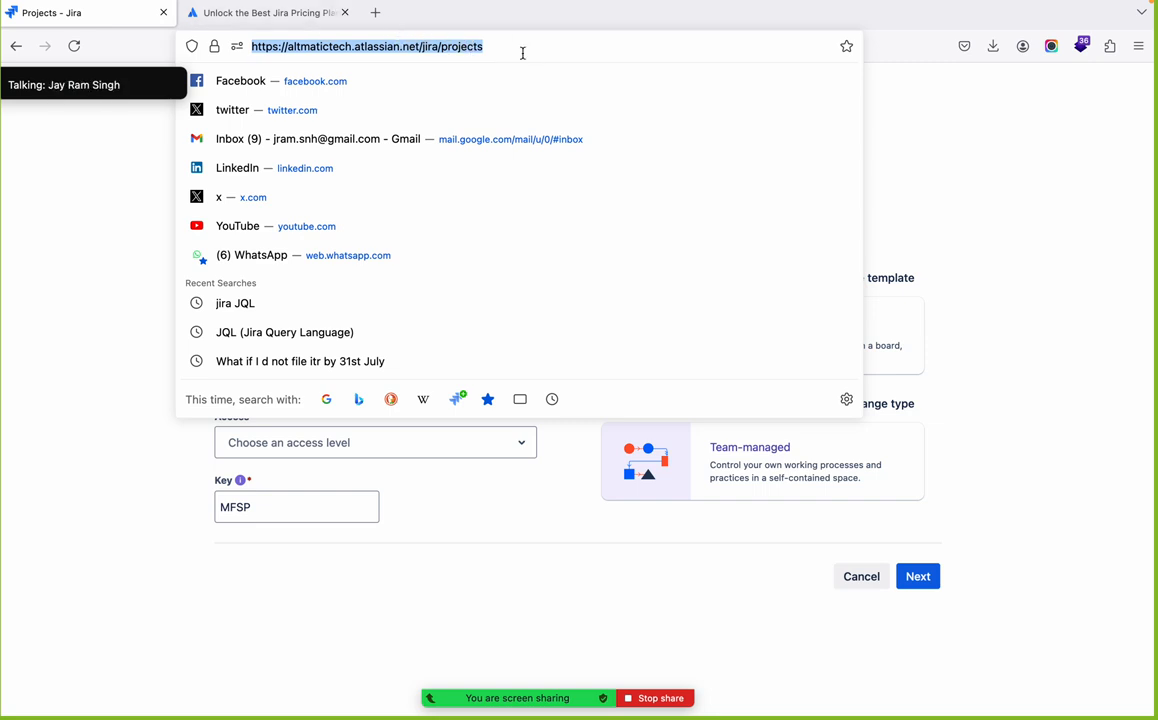
{"action": "left_click", "coordinate": [121, 296]}
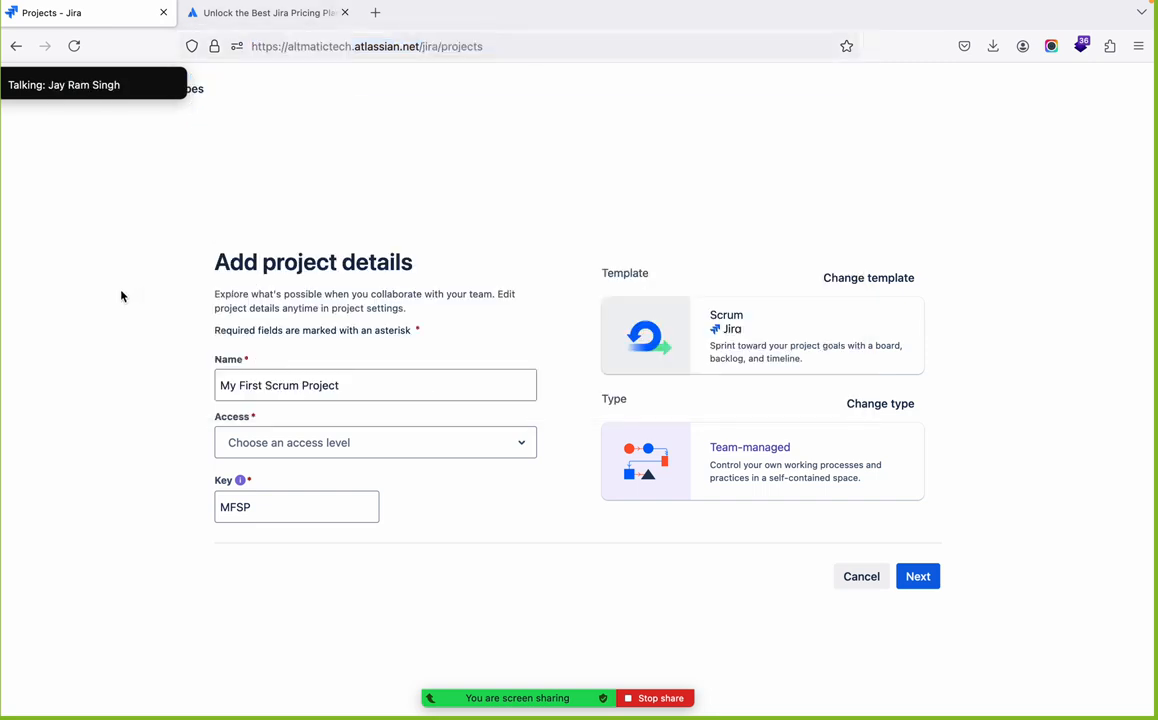
Step: Set the project's access to Private and create the project, keeping the suggested key
{"action": "left_click", "coordinate": [331, 444]}
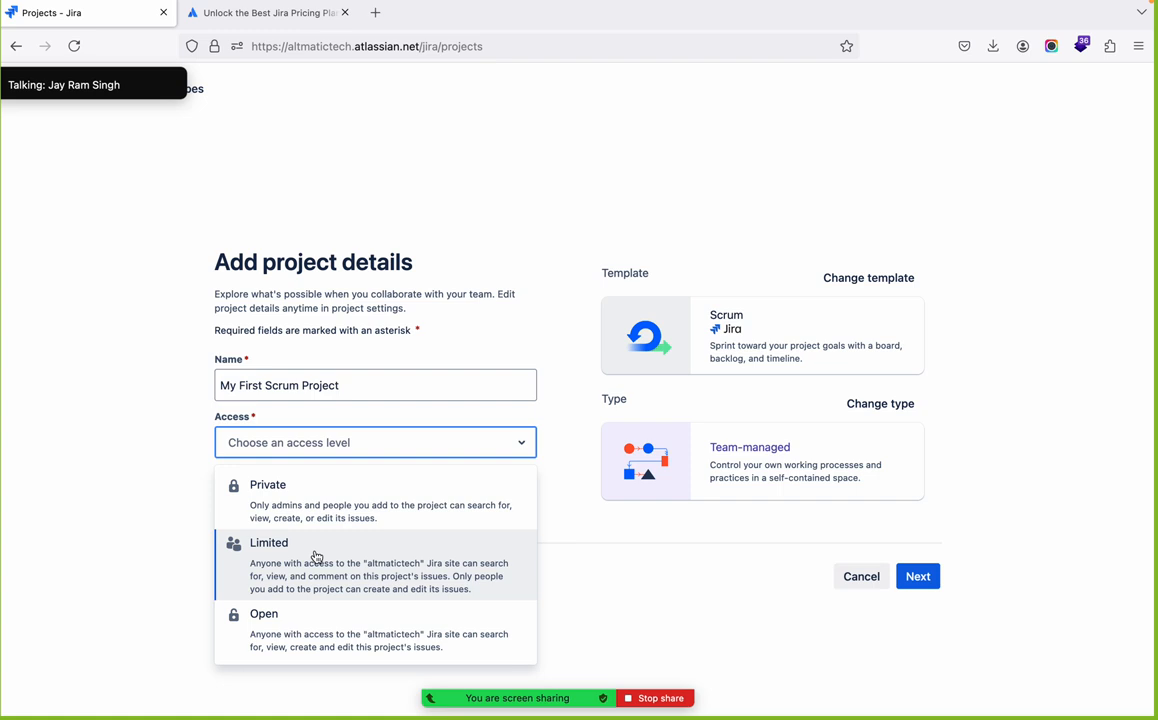
{"action": "left_click", "coordinate": [325, 495]}
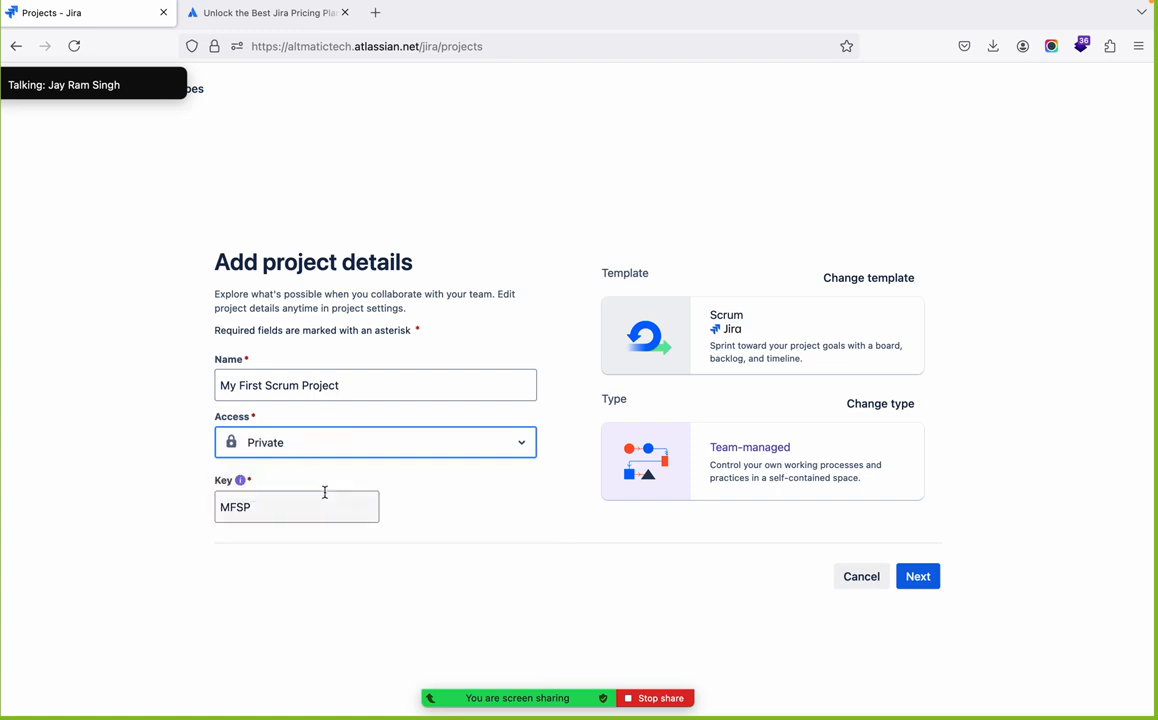
{"action": "double_click", "coordinate": [225, 506]}
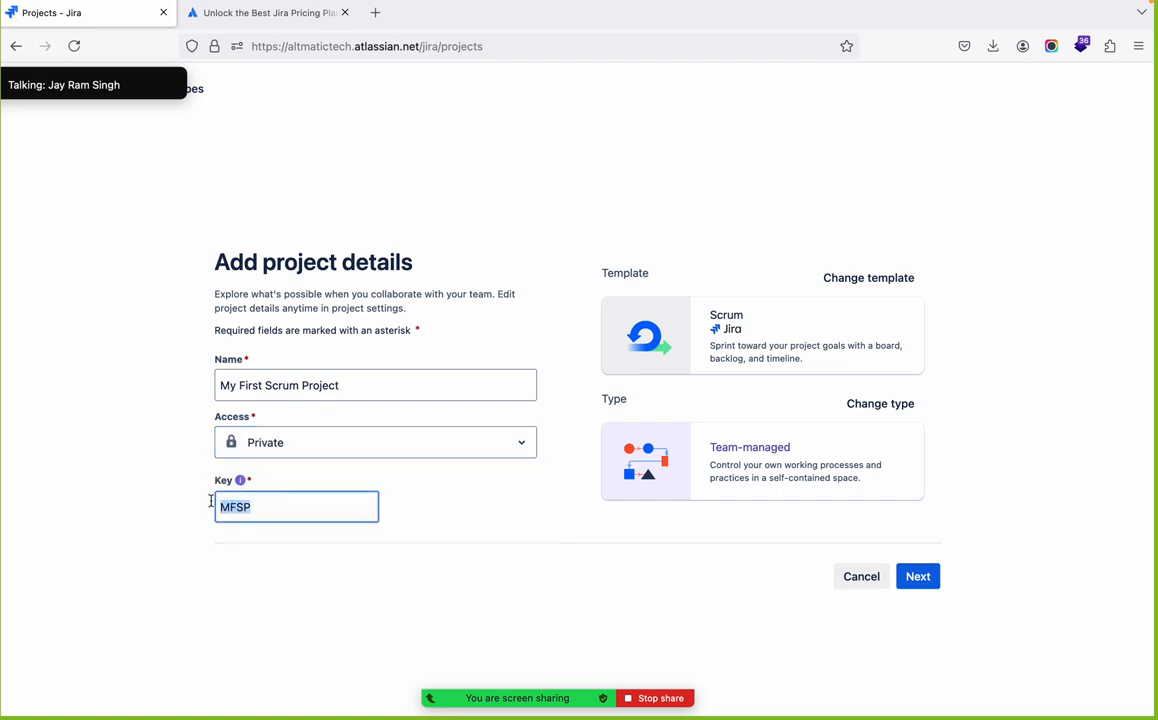
{"action": "left_click", "coordinate": [204, 446]}
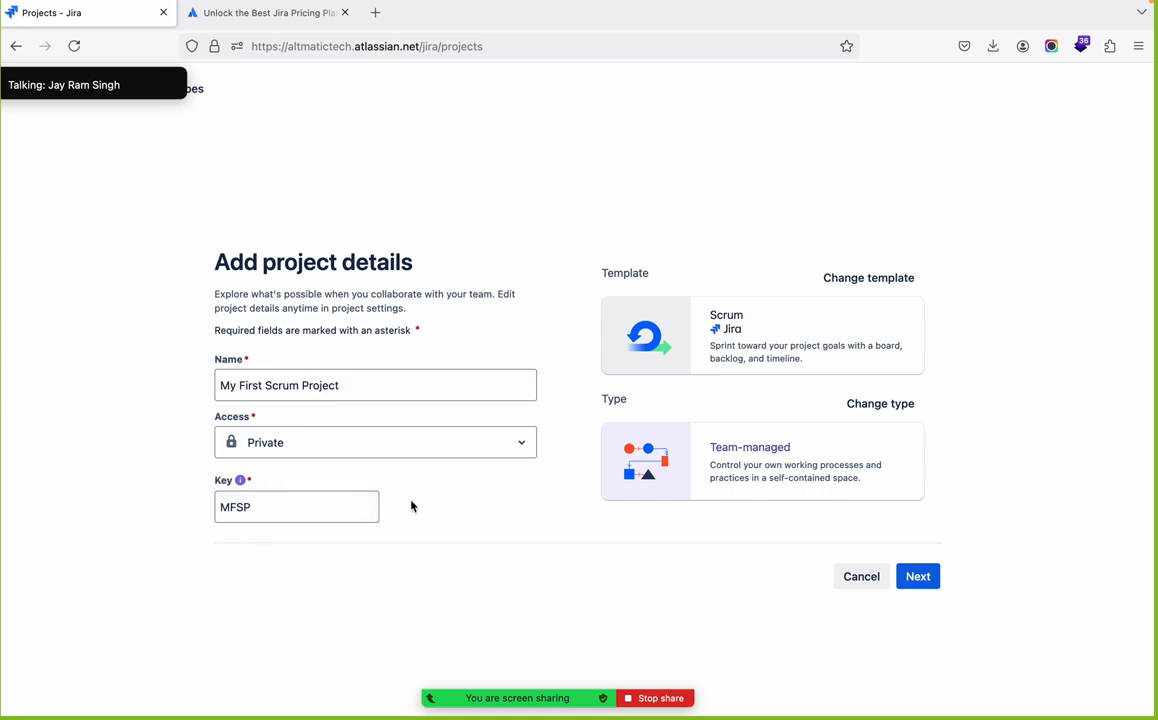
{"action": "left_click", "coordinate": [919, 580]}
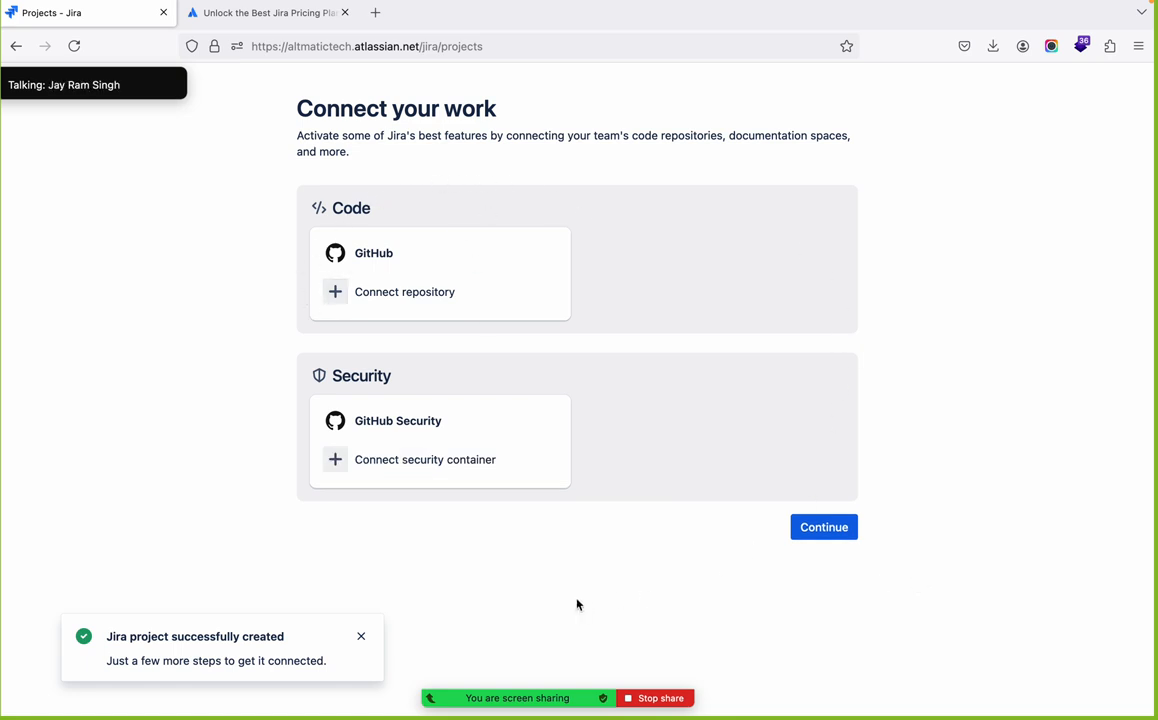
Step: Dismiss the project creation notification and continue to the project board without connecting GitHub
{"action": "left_click", "coordinate": [359, 636]}
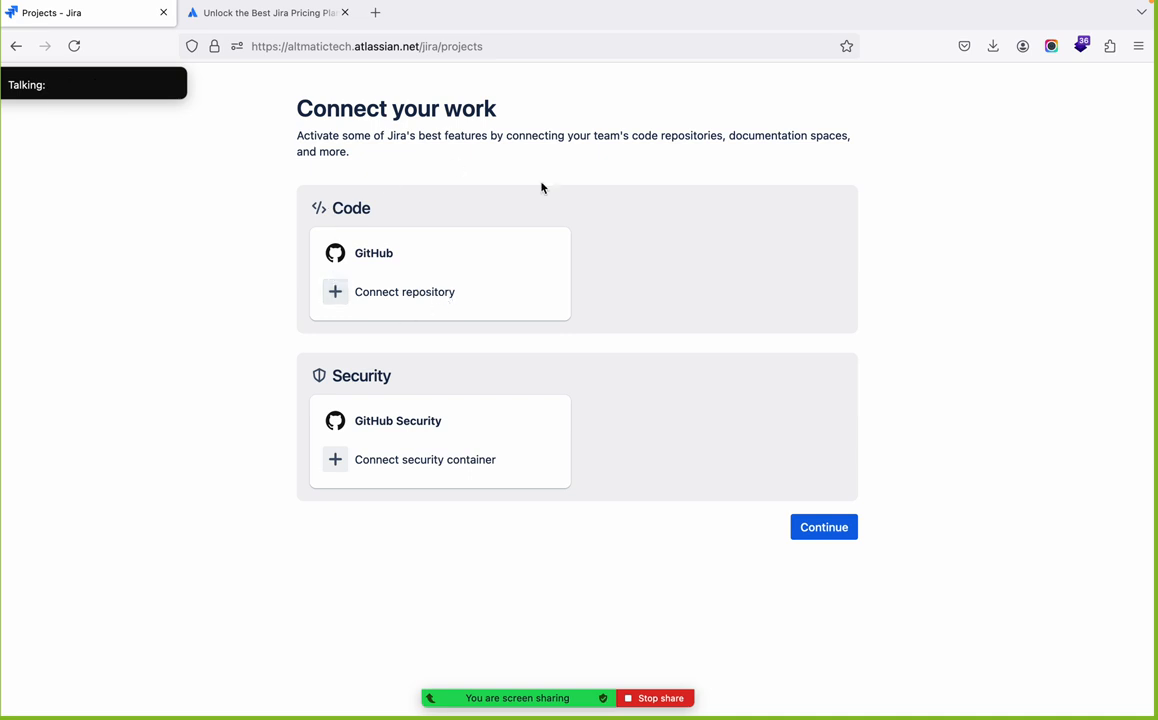
{"action": "double_click", "coordinate": [381, 256]}
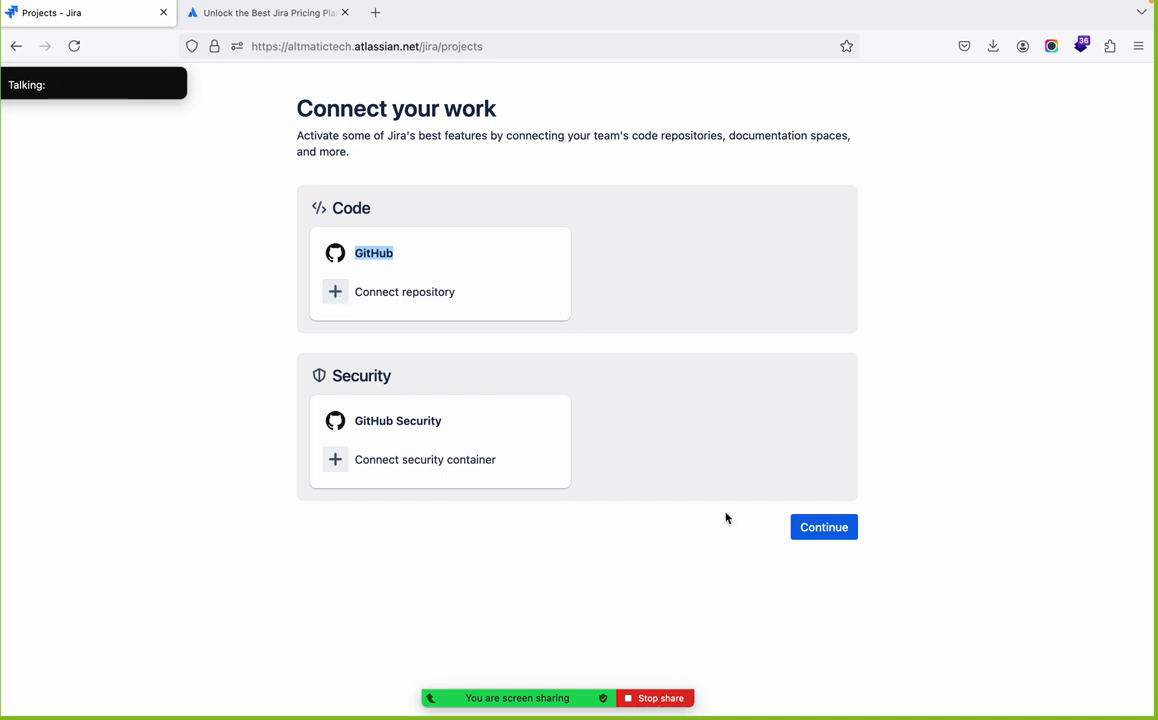
{"action": "left_click", "coordinate": [845, 529]}
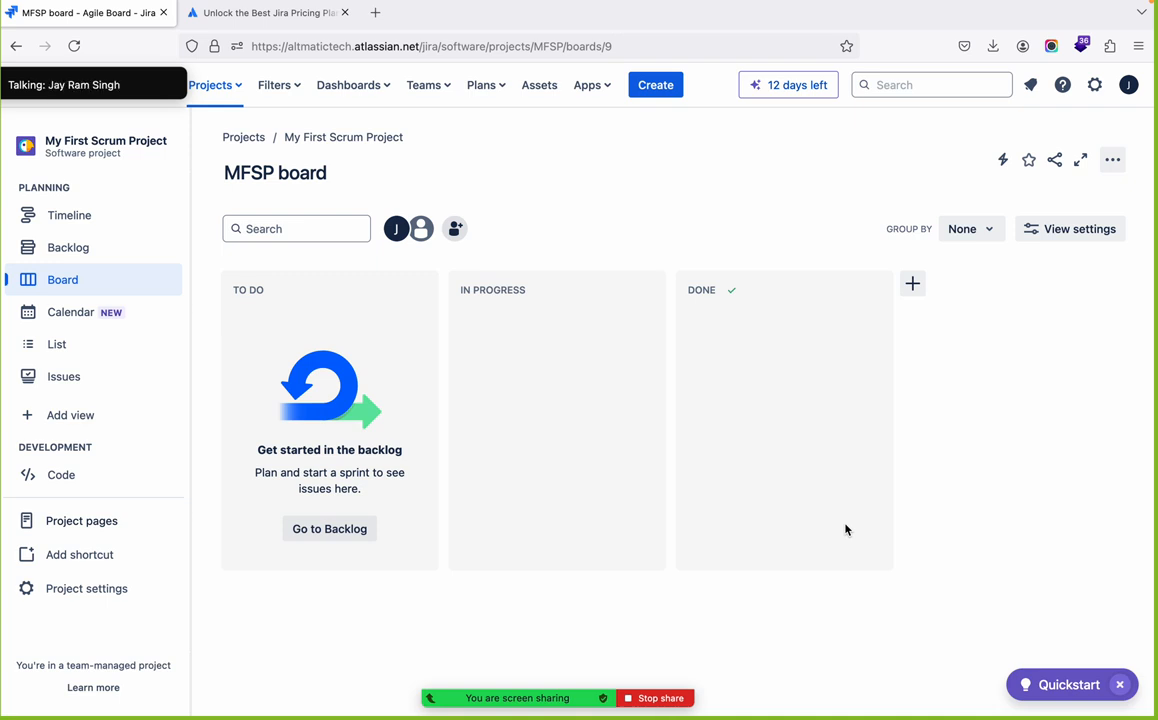
Step: Return to the Zoom meeting and check its participants in the video grid
{"action": "key", "text": "super+Tab"}
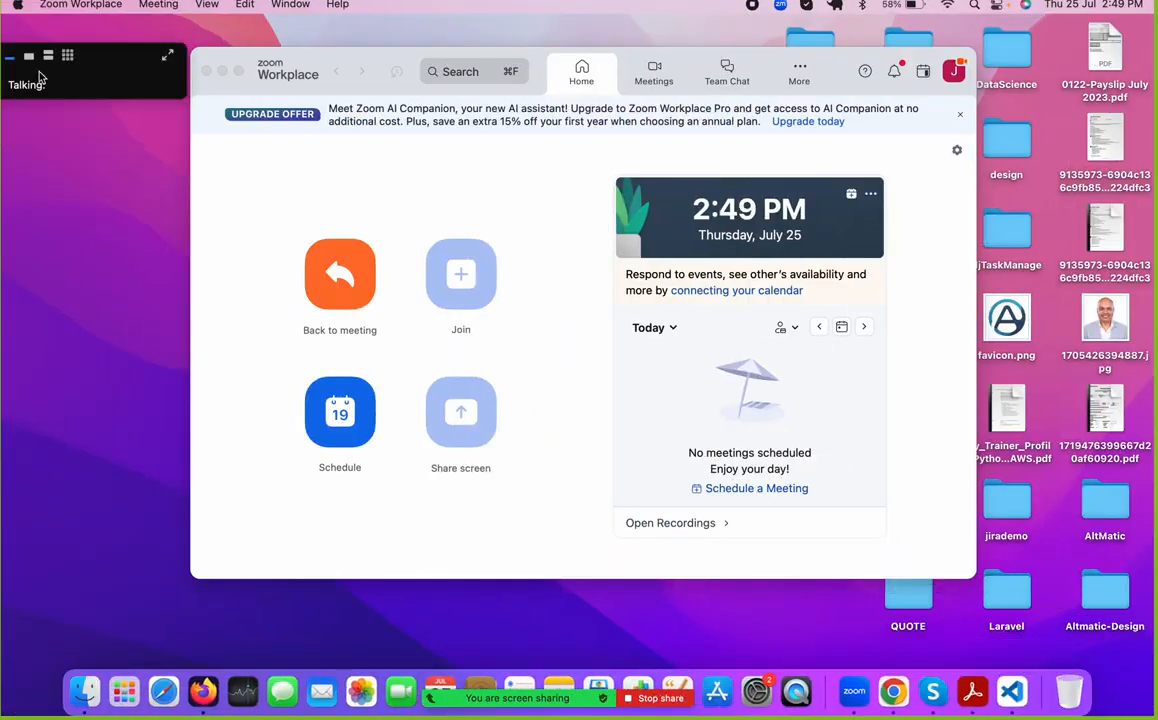
{"action": "left_click", "coordinate": [67, 57]}
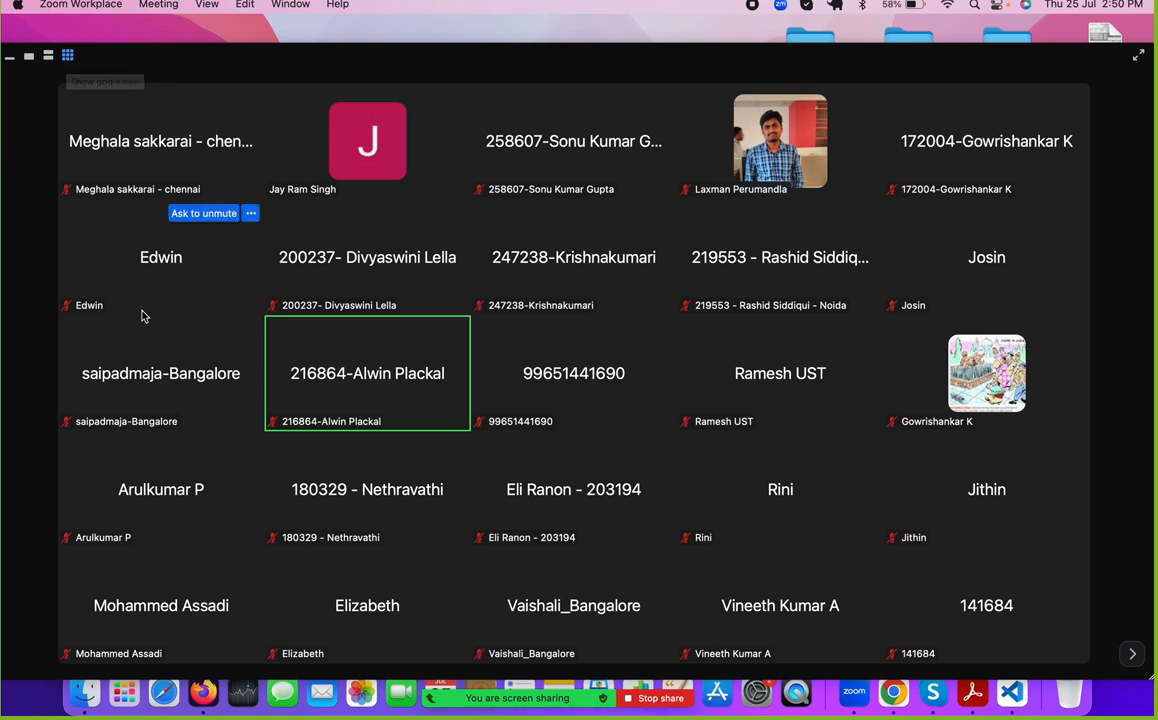
Step: Switch to the presentation, minimize the participant grid and advance to the Jira project types slide
{"action": "key", "text": "super+Tab"}
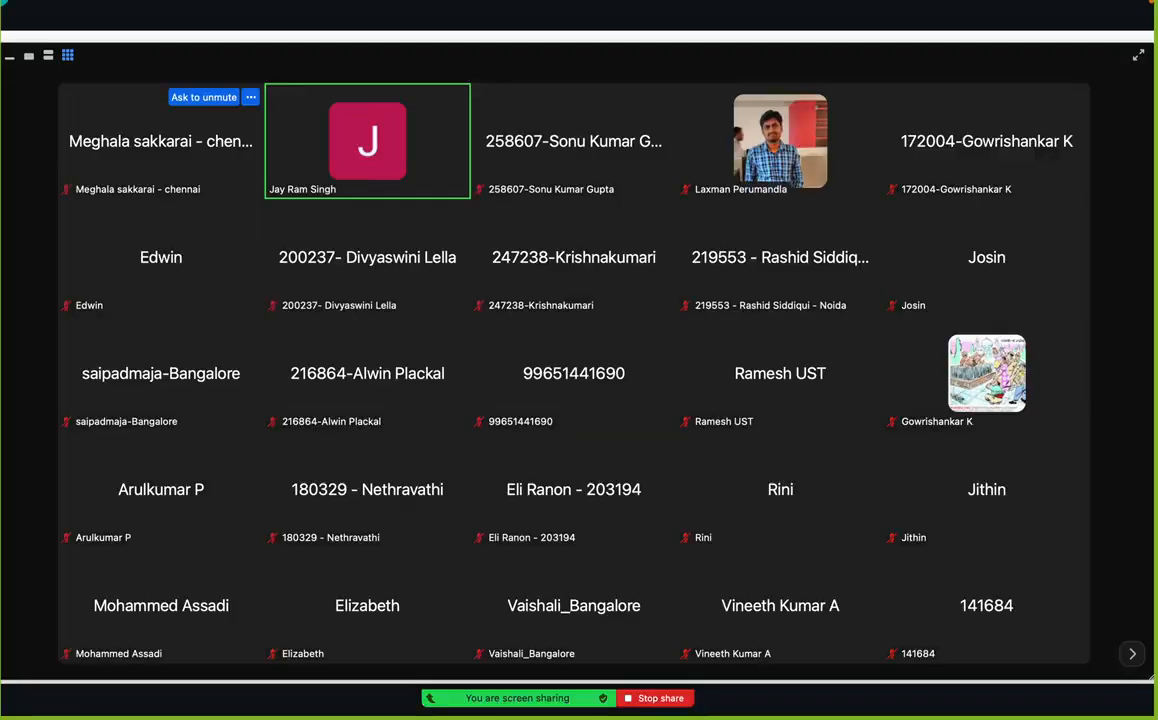
{"action": "left_click", "coordinate": [10, 58]}
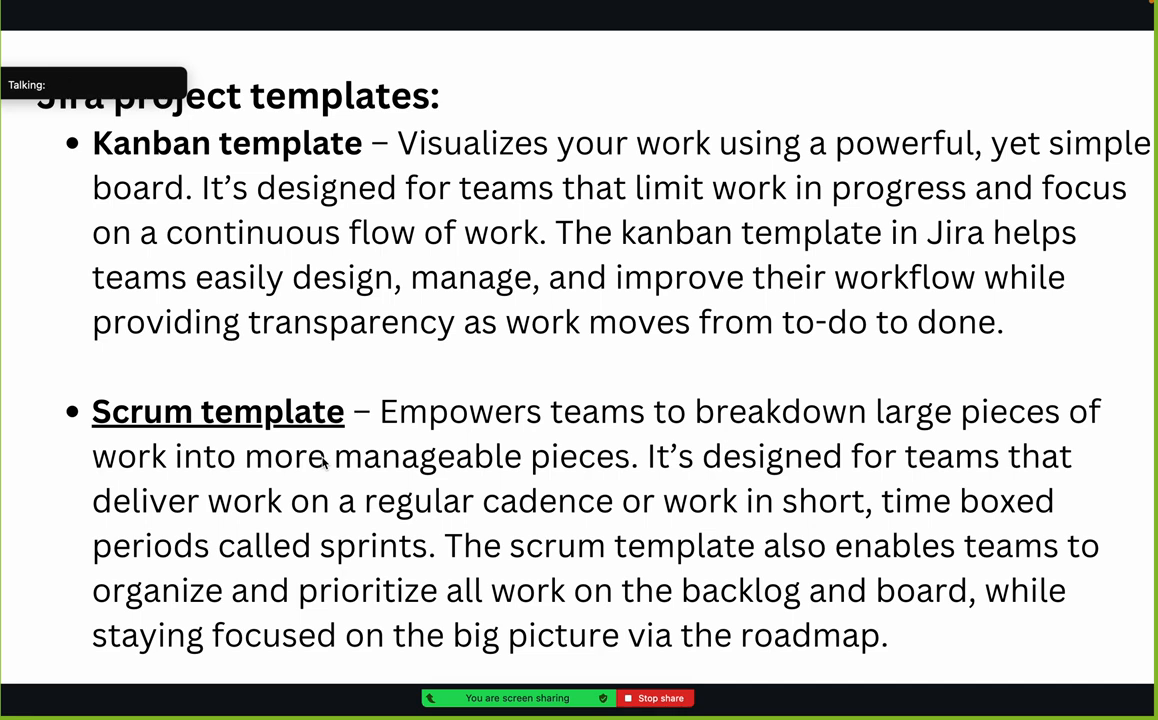
{"action": "left_click", "coordinate": [1092, 393]}
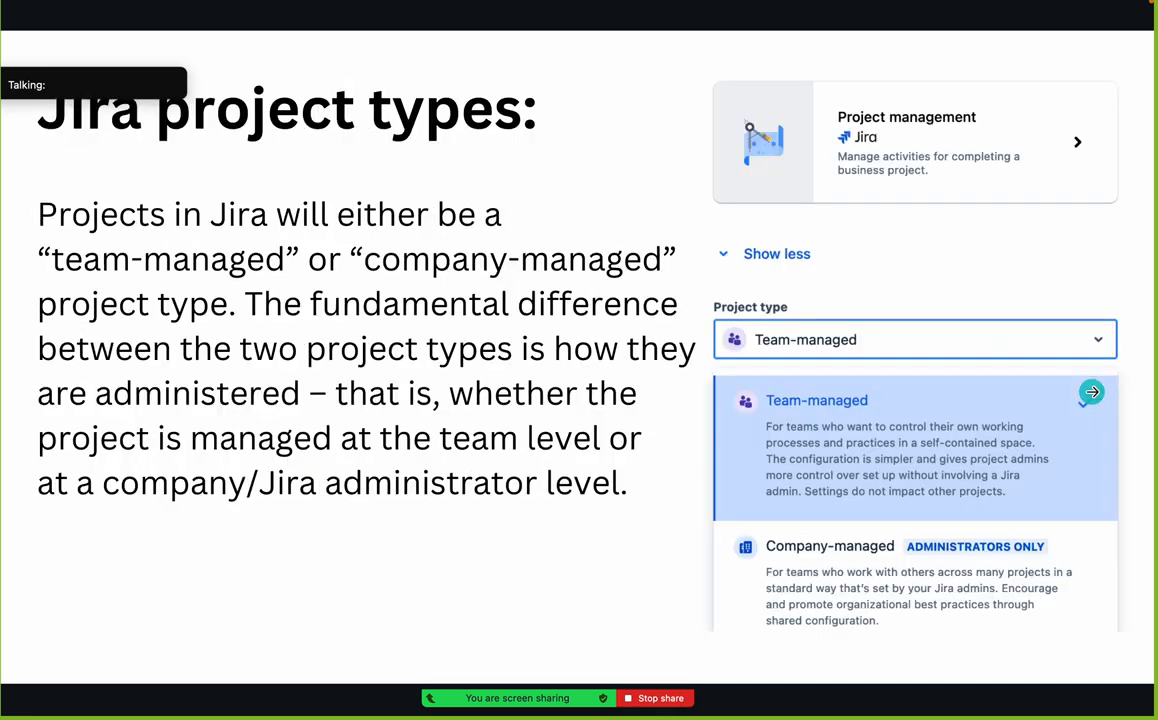